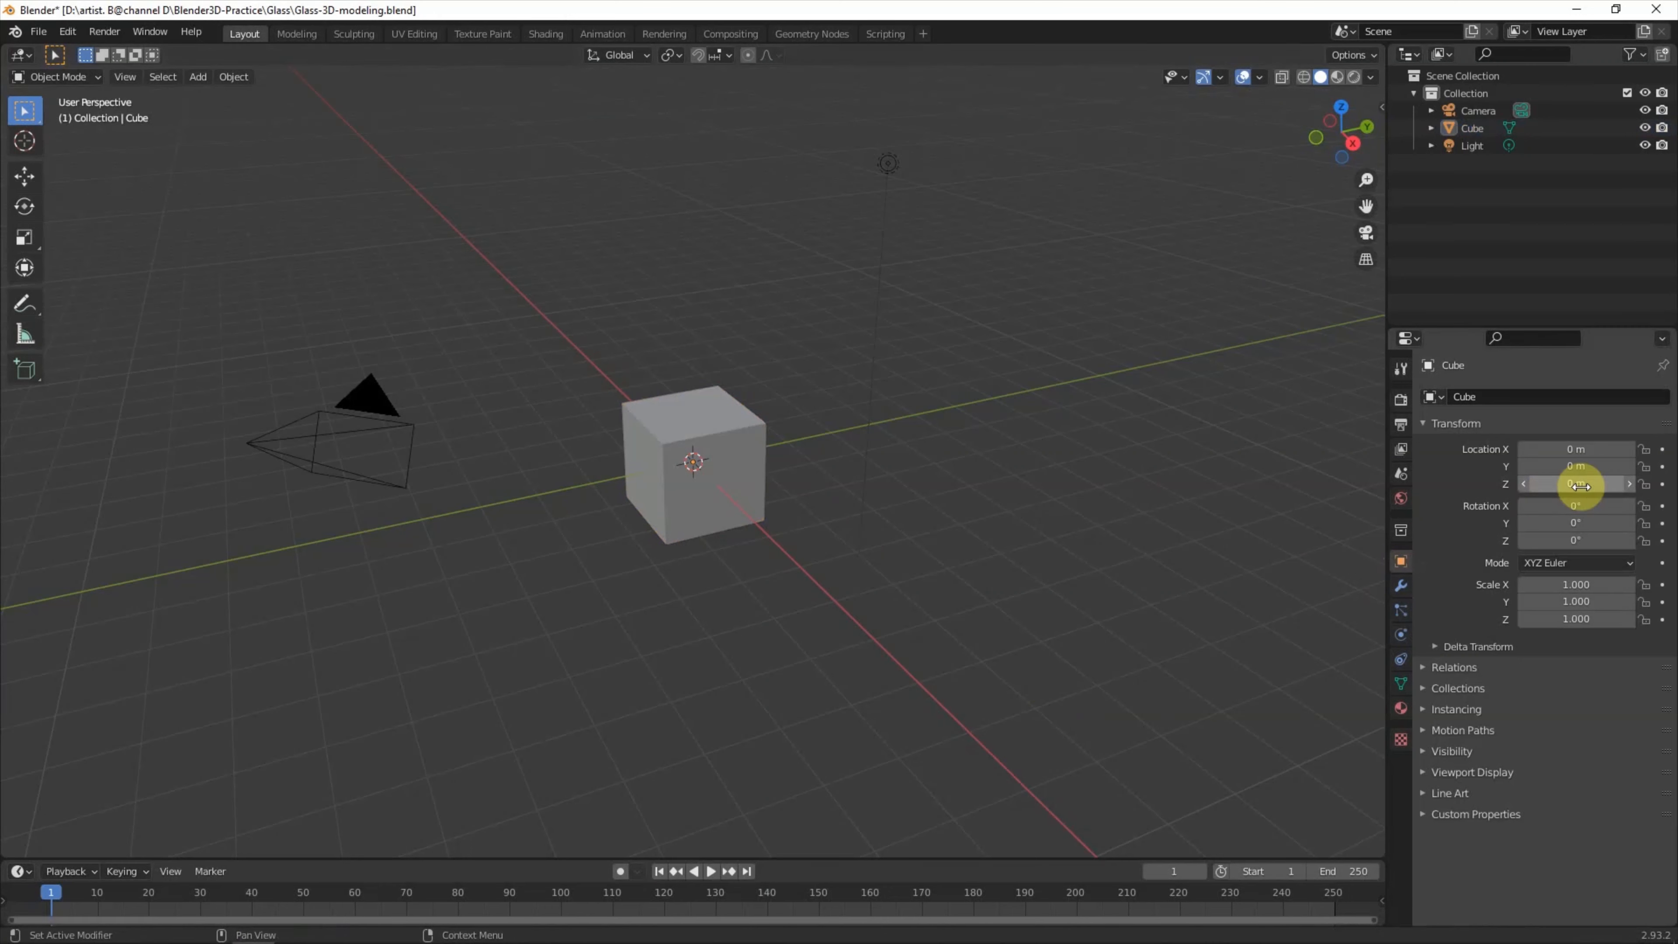
# Step: Set the scene's length unit to Millimeters and hide the camera, cube and light in the viewport
pyautogui.click(1400, 483)
pyautogui.click(1422, 500)
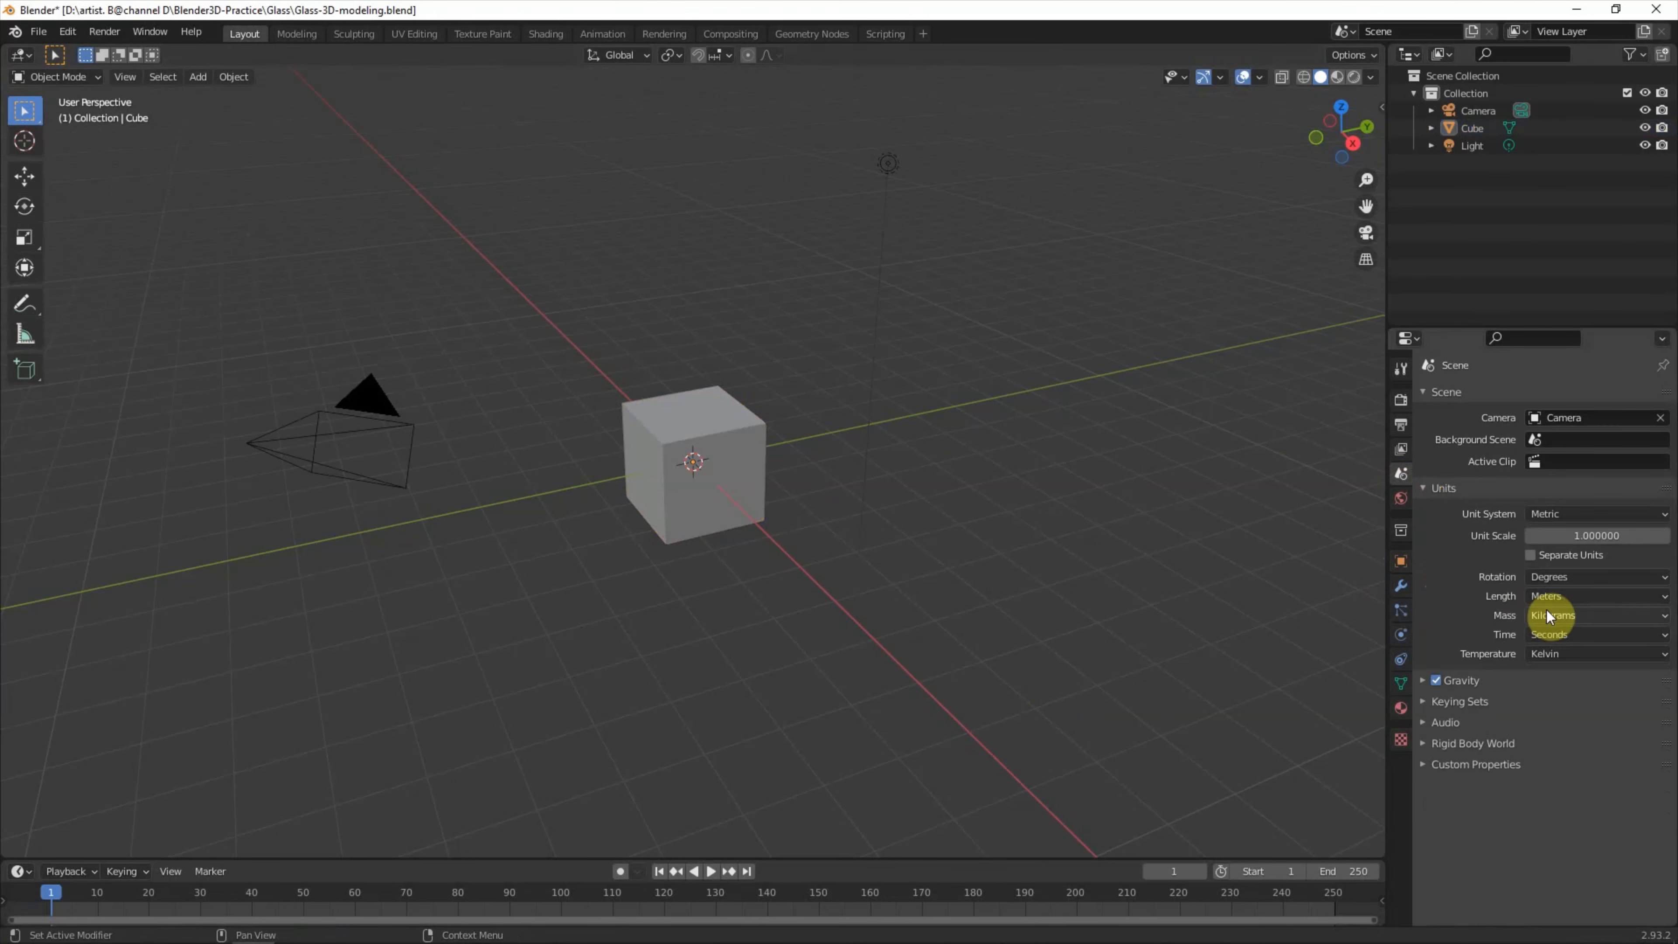
pyautogui.click(1549, 623)
pyautogui.click(1550, 693)
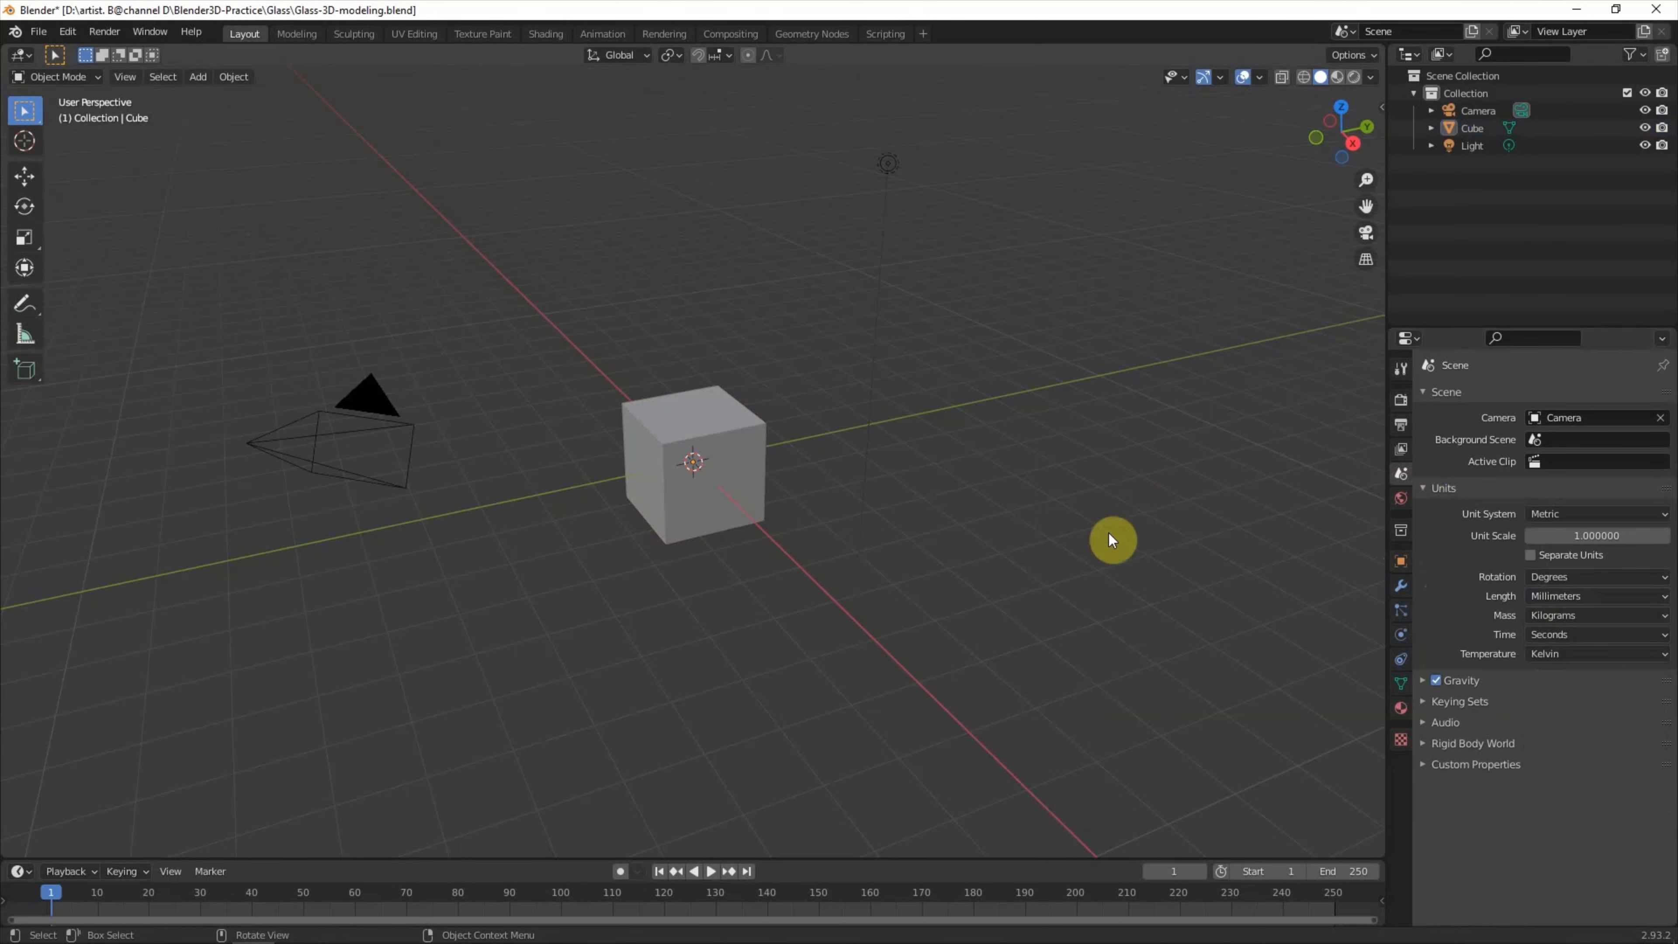
pyautogui.moveTo(952, 529); pyautogui.dragTo(1258, 251, button='middle')
pyautogui.moveTo(1646, 118); pyautogui.dragTo(1645, 147)
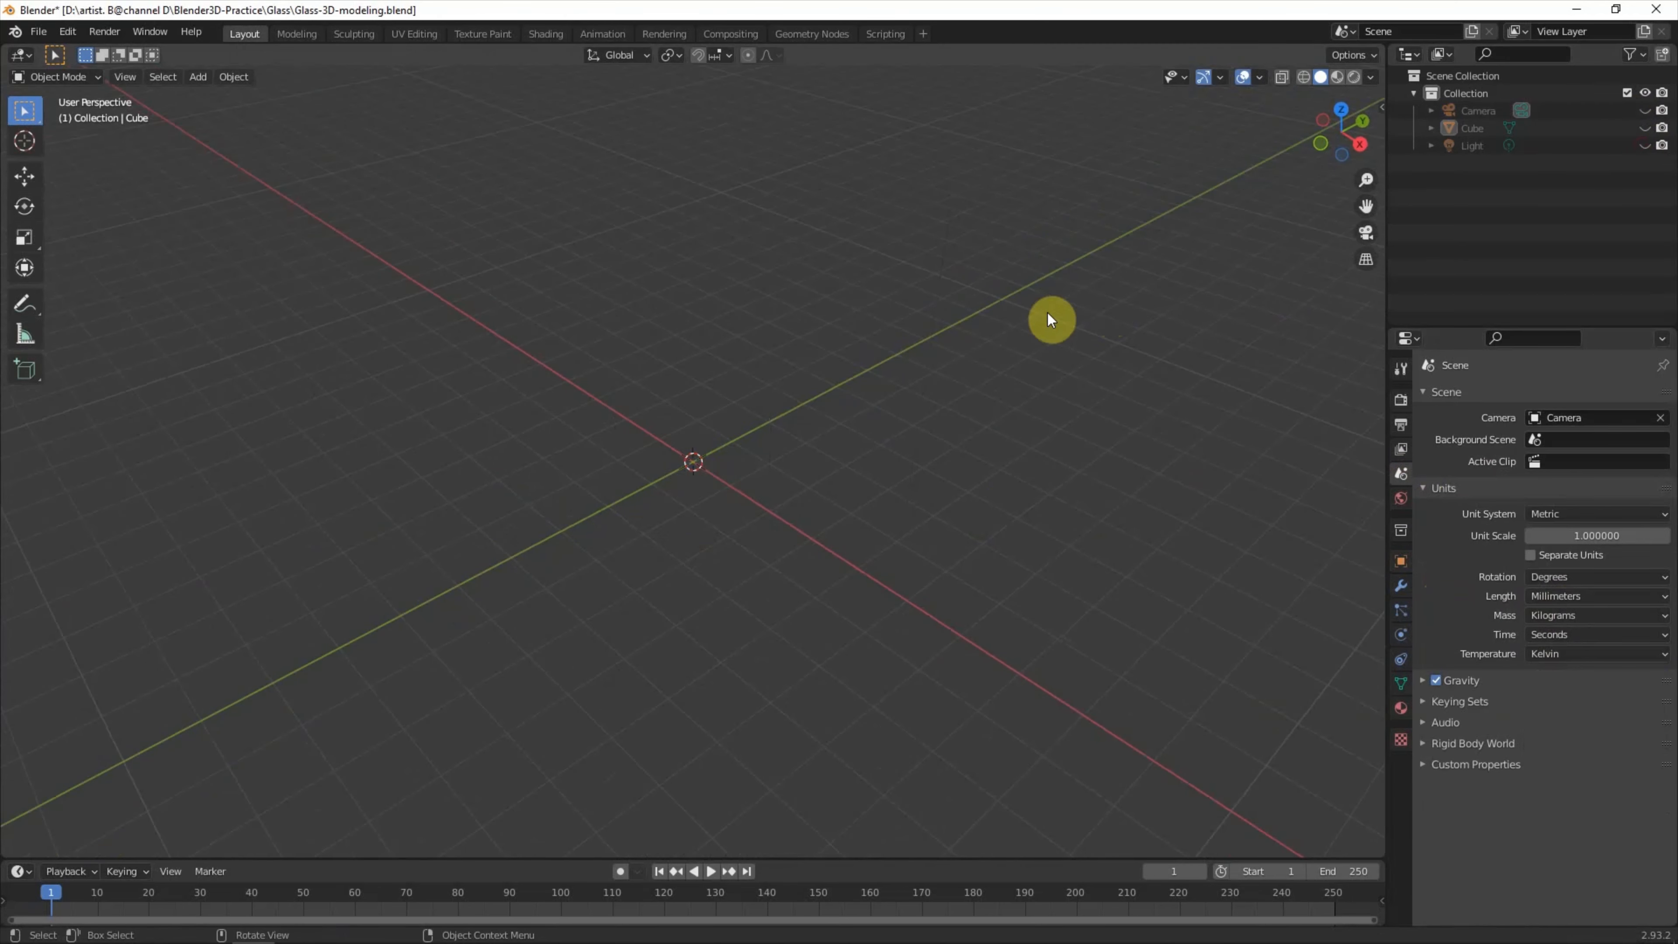
# Step: Add a Bezier curve at the origin and show it in top orthographic view
pyautogui.click(197, 77)
pyautogui.moveTo(220, 110)
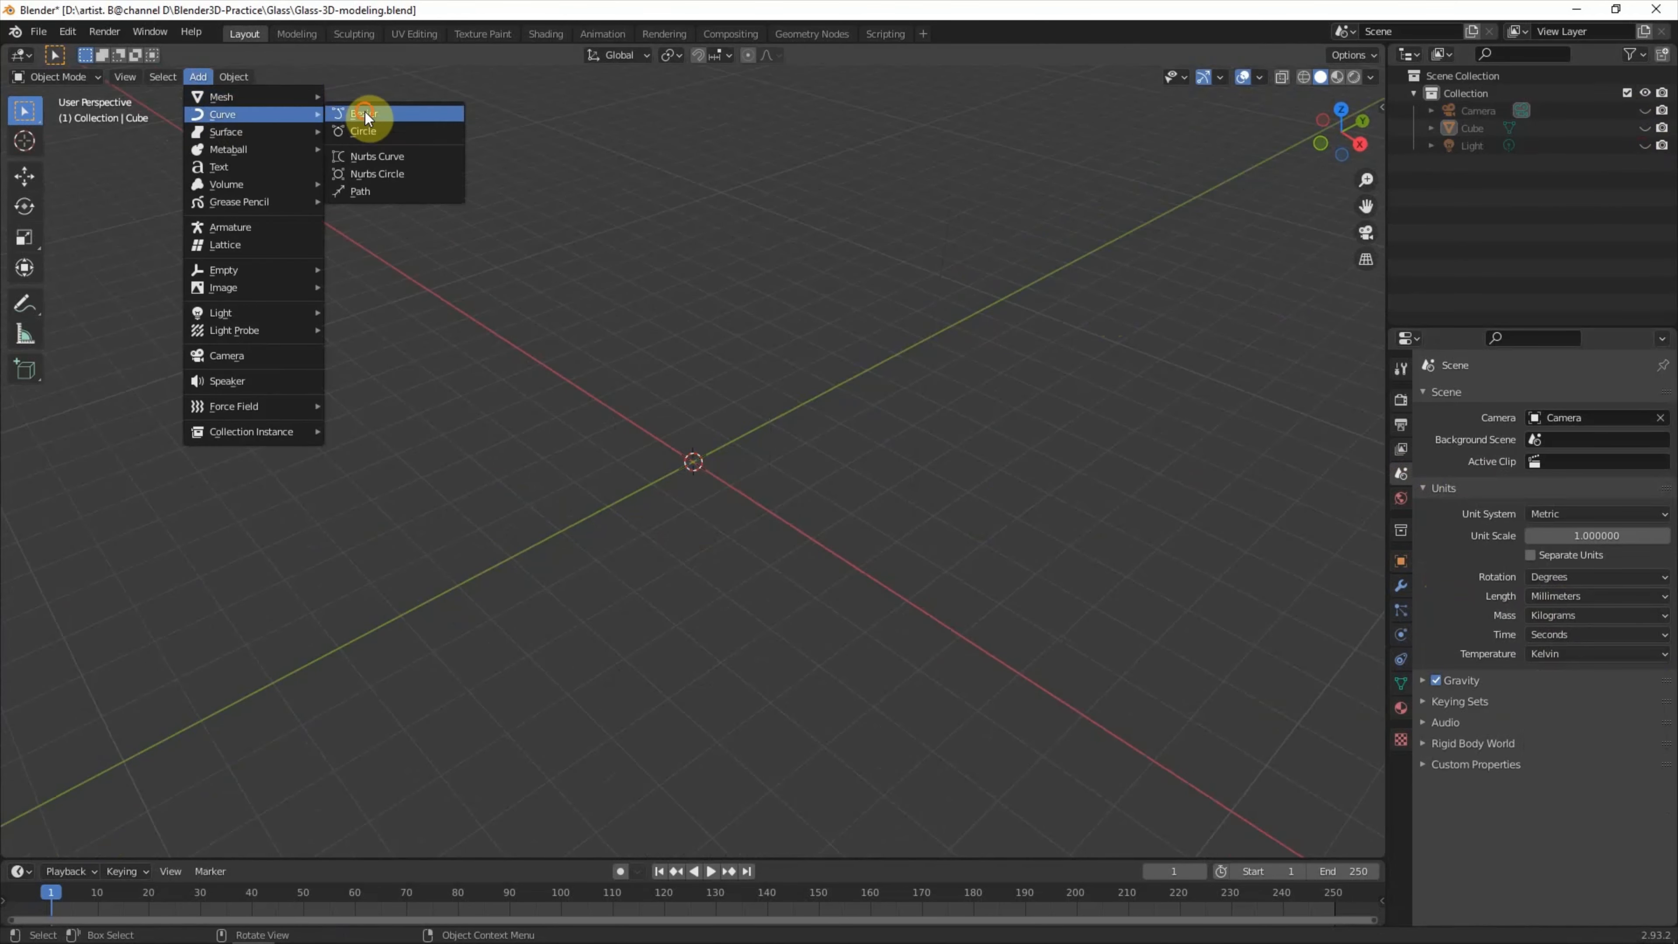
pyautogui.click(365, 112)
pyautogui.scroll(8, 692, 272)
pyautogui.moveTo(703, 328); pyautogui.dragTo(756, 391, button='middle')
pyautogui.click(1338, 119)
pyautogui.scroll(-2, 904, 322)
pyautogui.keyDown('shift'); pyautogui.moveTo(896, 324); pyautogui.dragTo(927, 428, button='middle'); pyautogui.keyUp('shift')
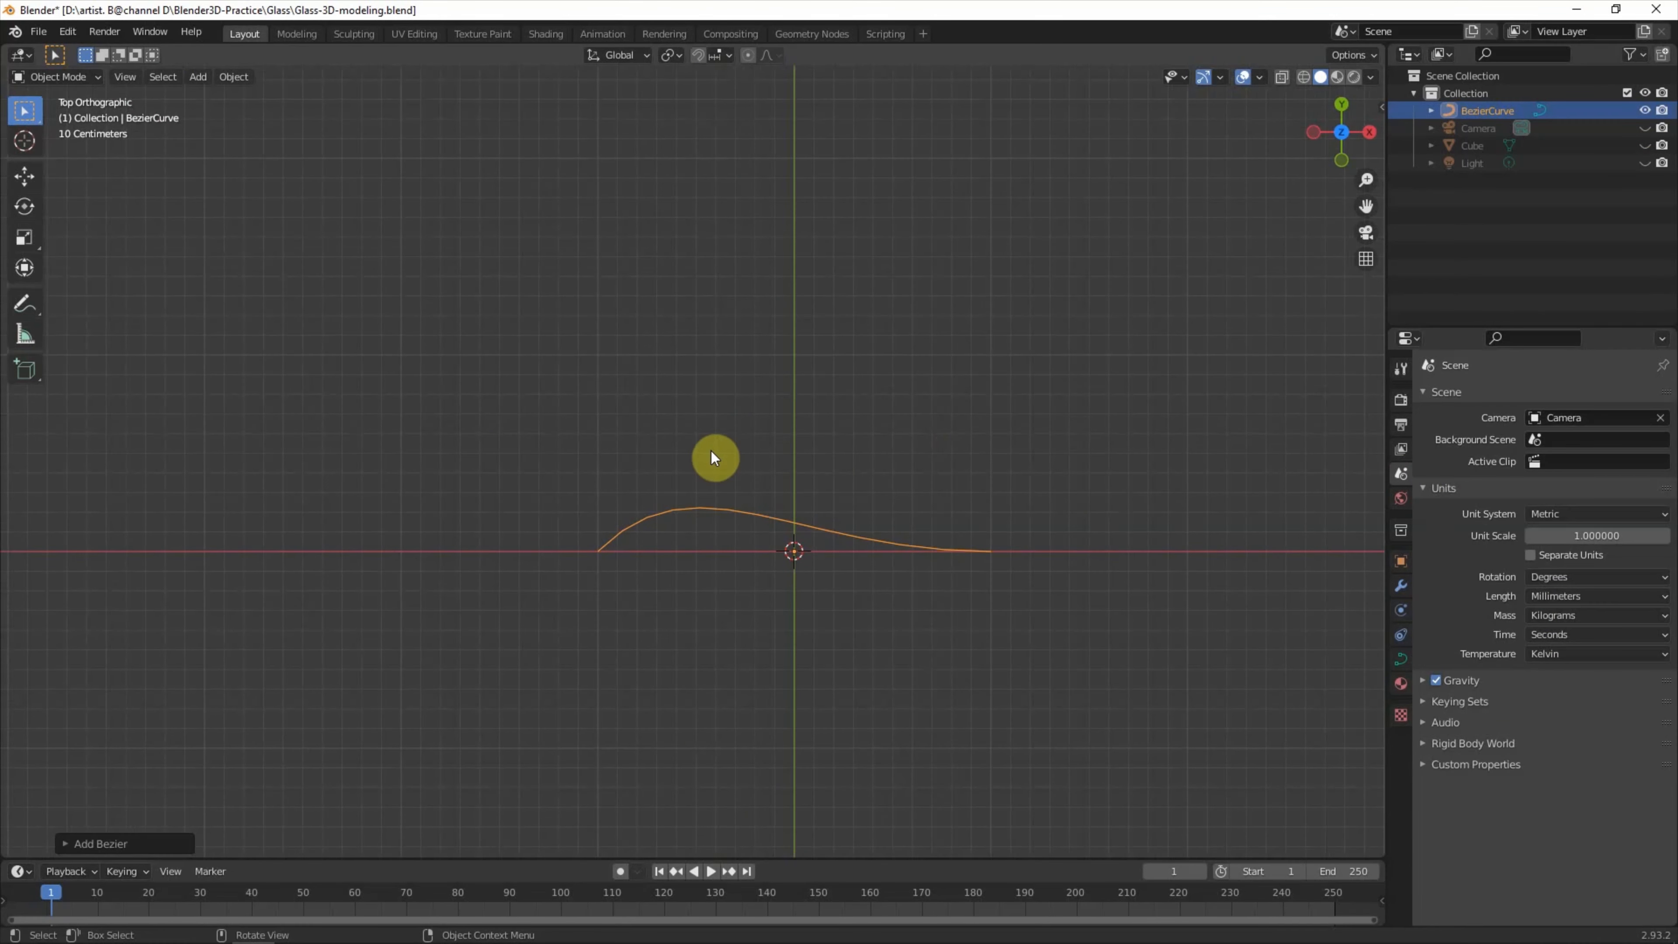
# Step: Edit the curve and move its left endpoint up above the right one, rotating and shrinking its handles
pyautogui.press('Tab')
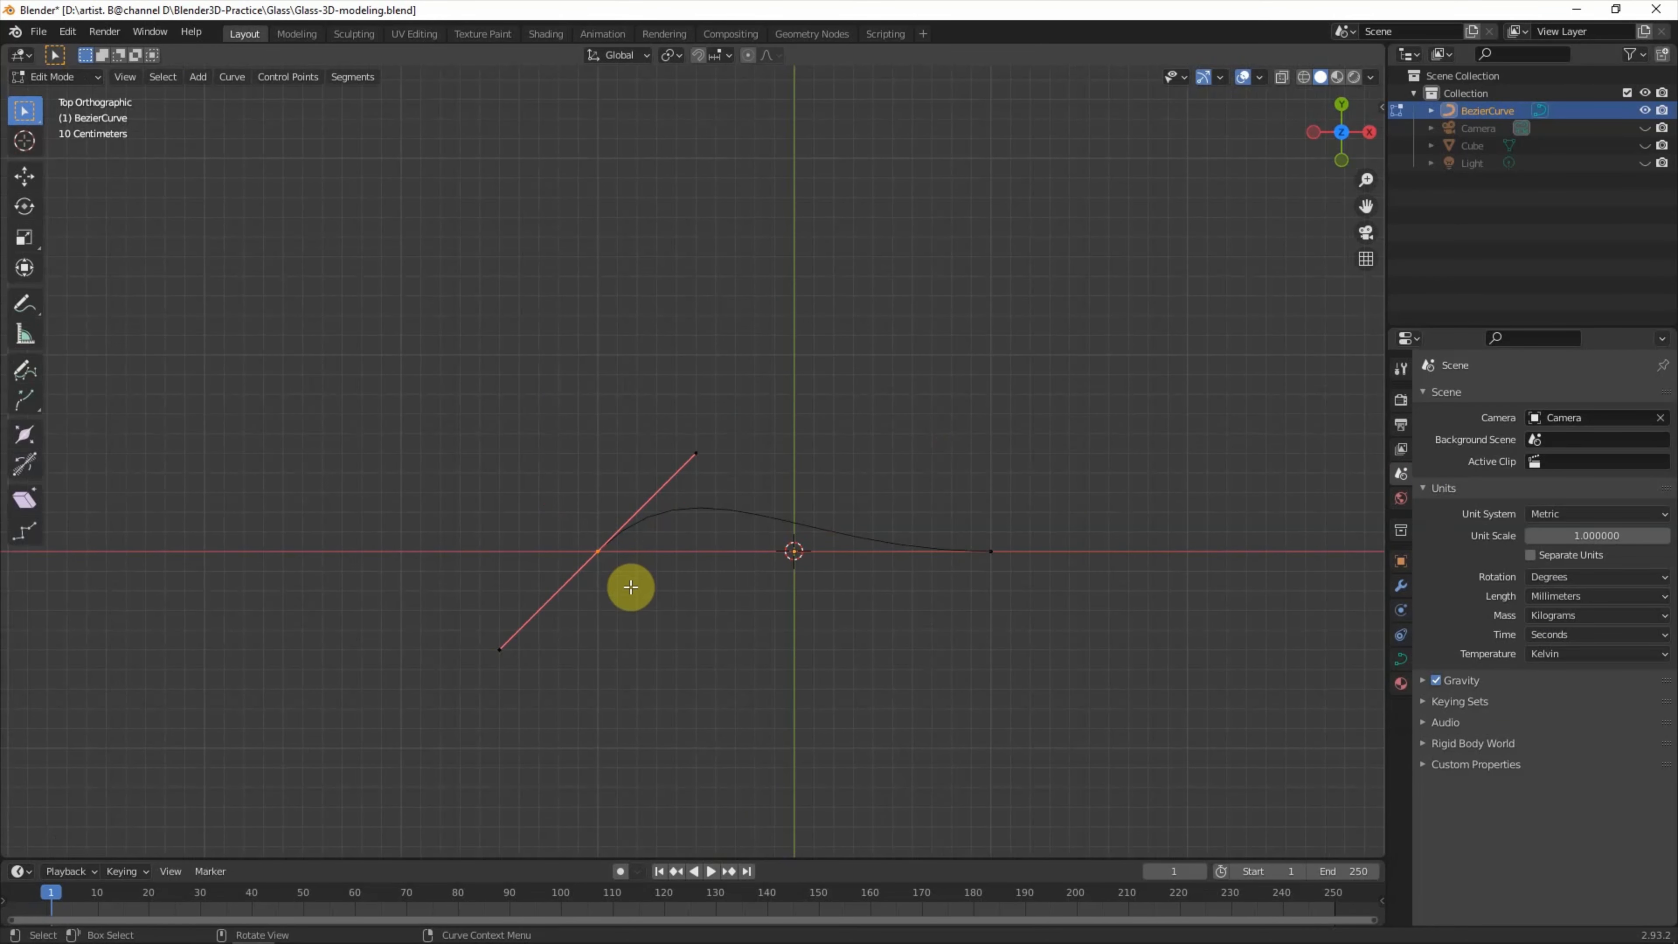
pyautogui.press('g')
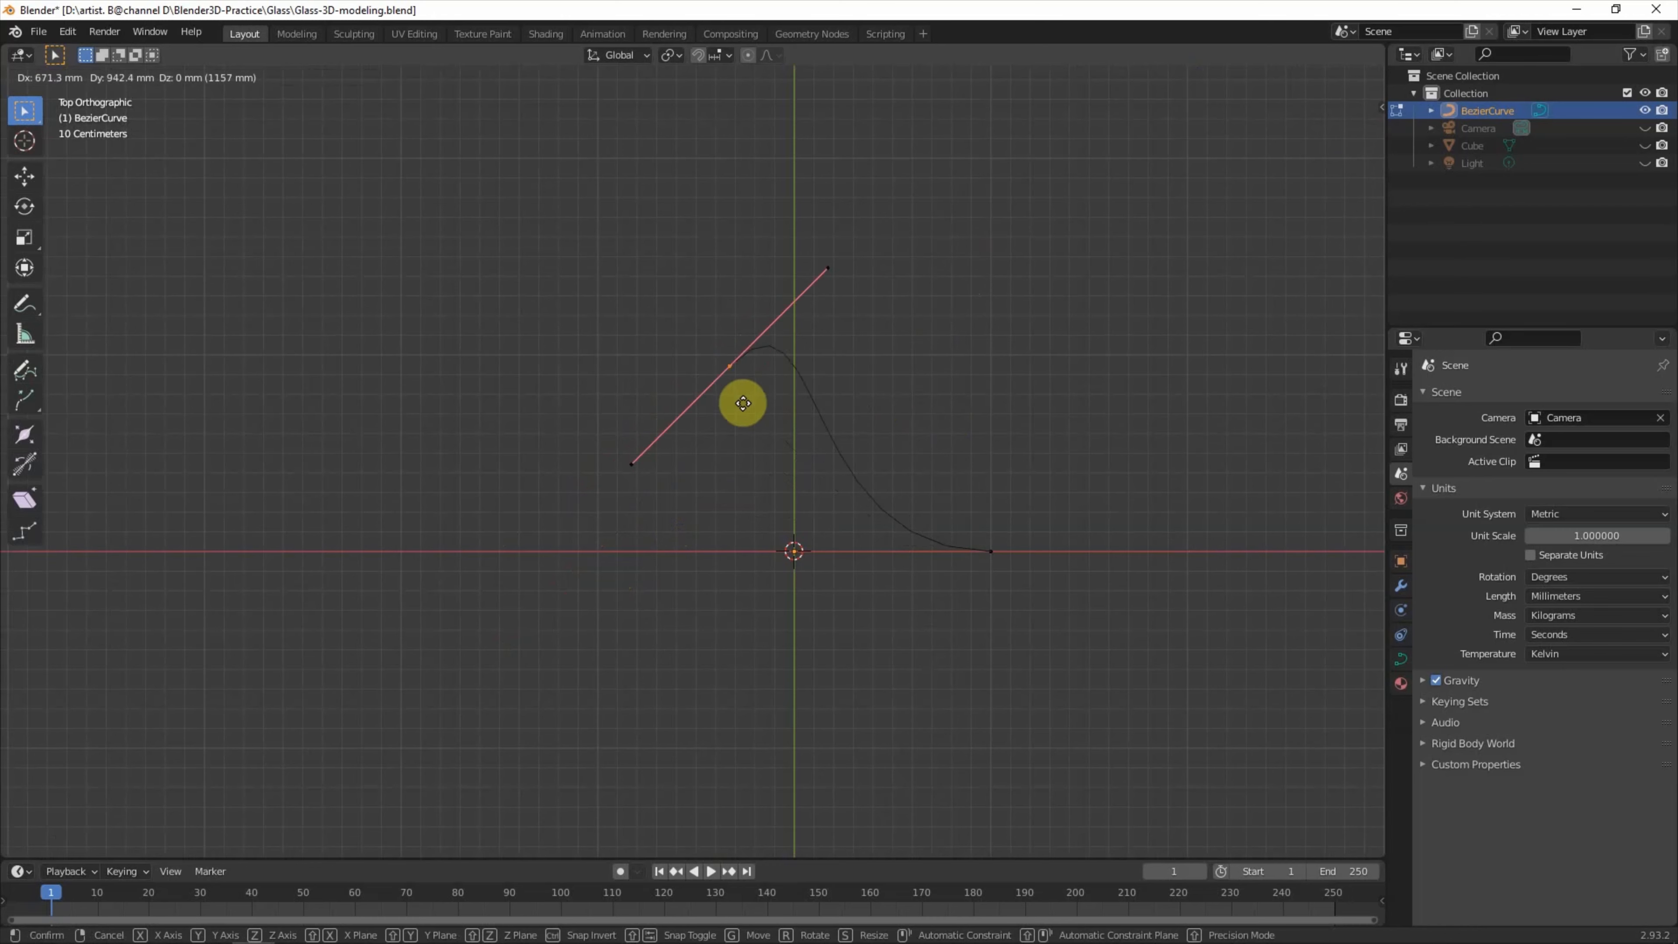
pyautogui.click(981, 365)
pyautogui.press('r')
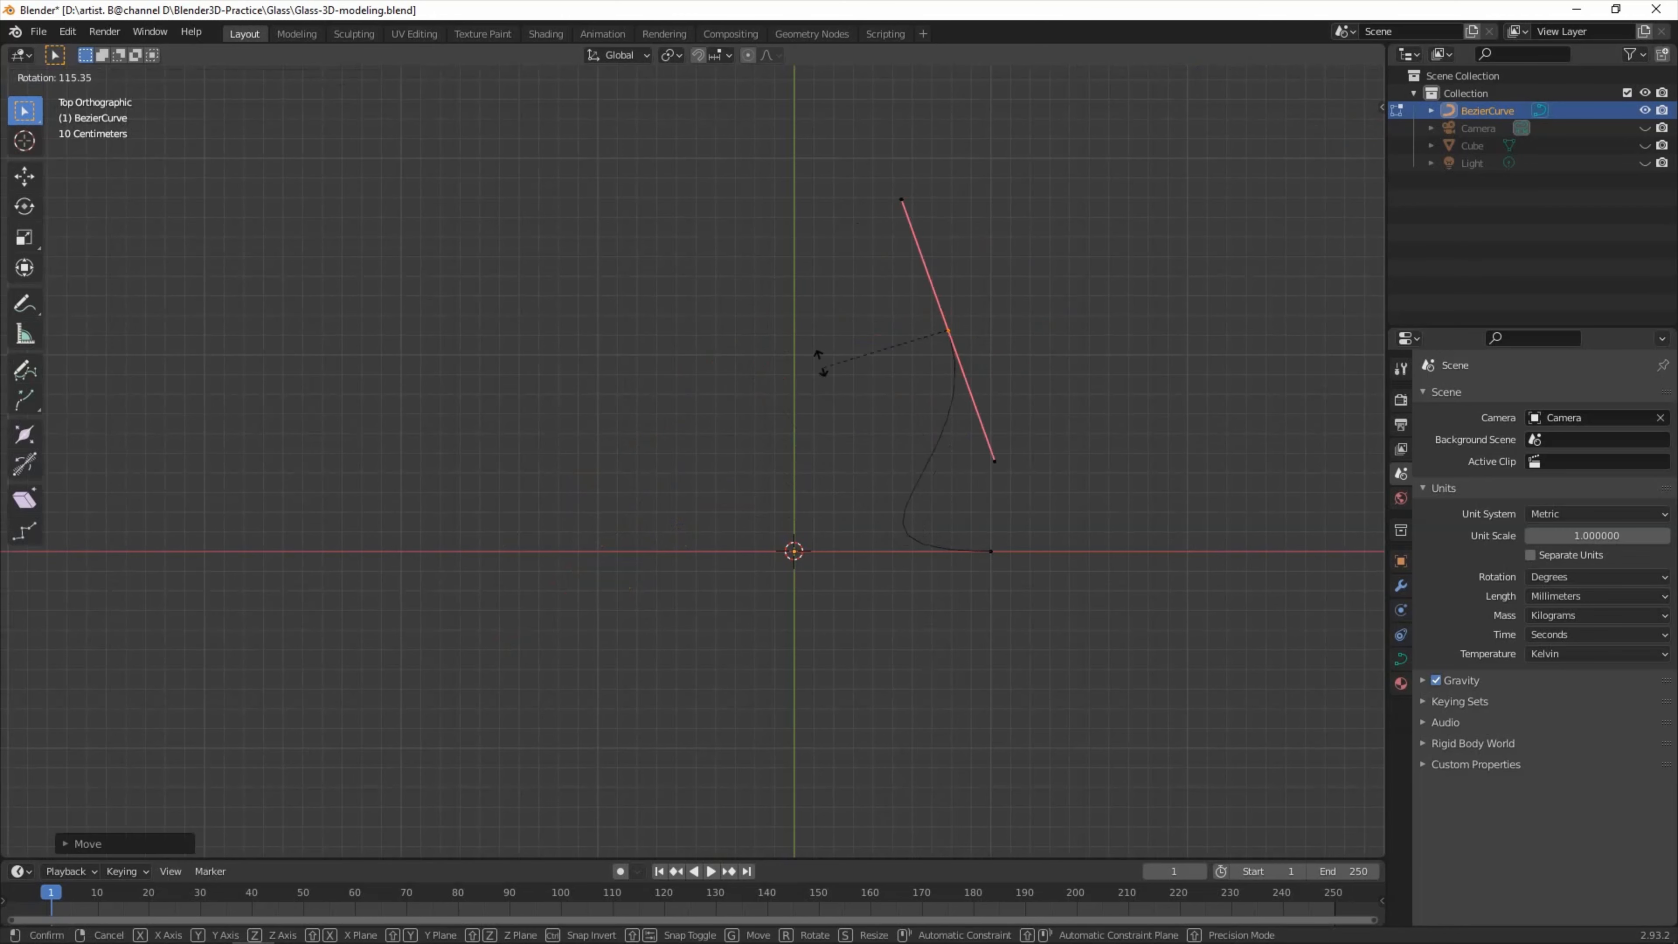
pyautogui.click(837, 452)
pyautogui.press('s')
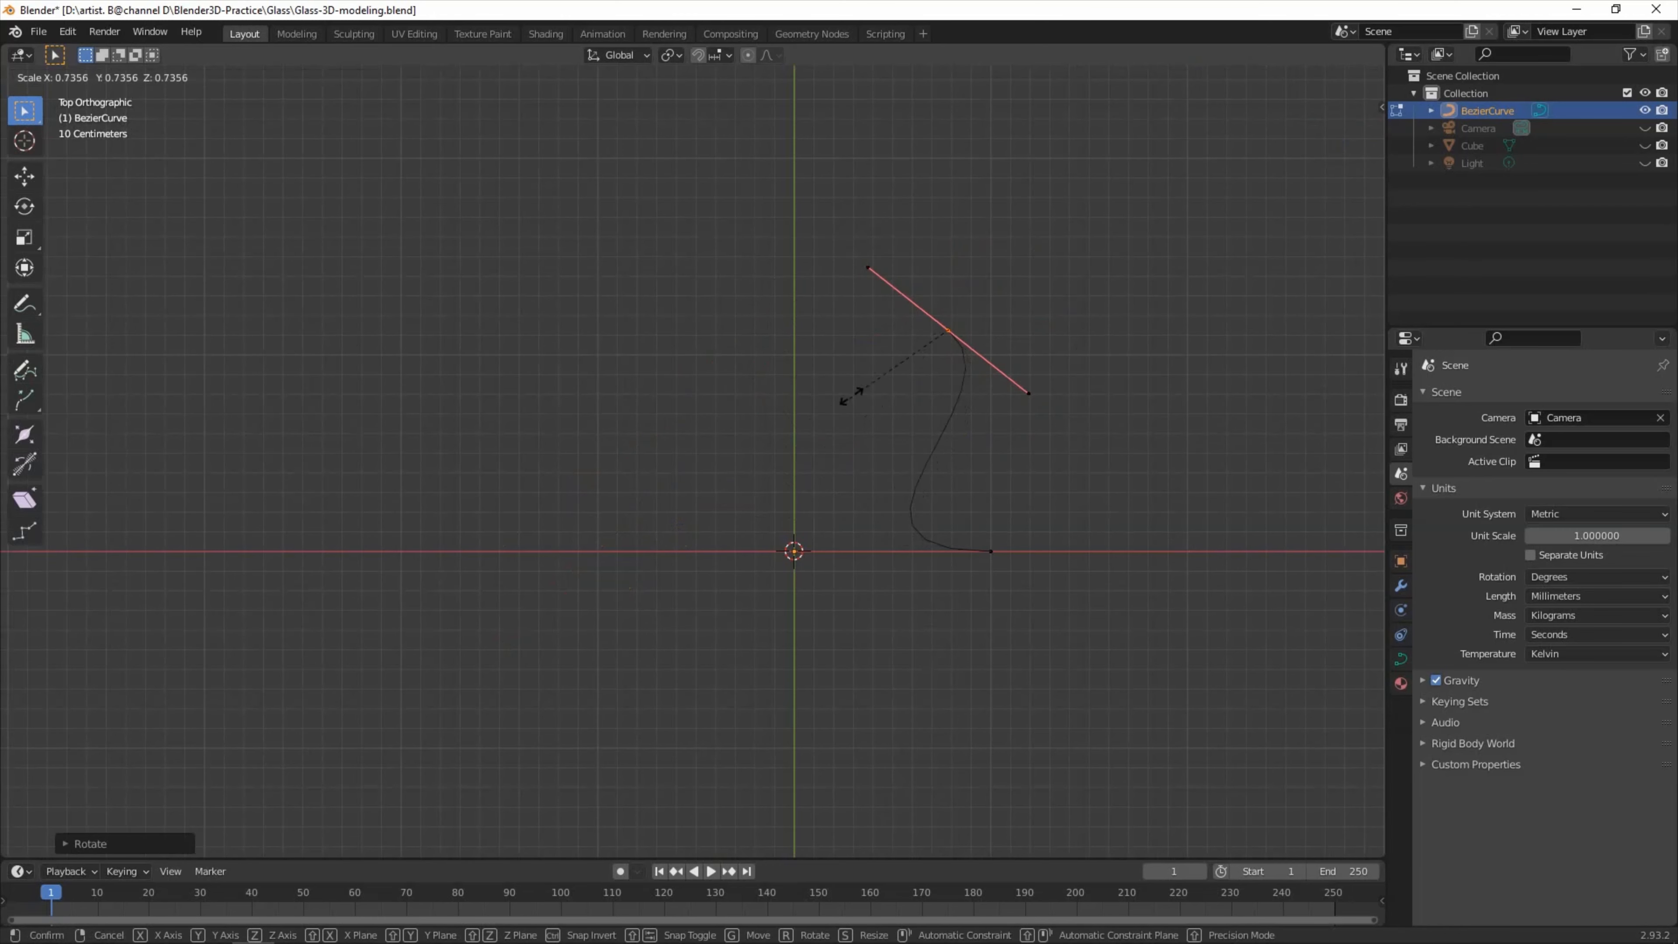
pyautogui.click(857, 383)
# Step: Move the curve's lower endpoint outward to the right and bring the upper endpoint down near the origin
pyautogui.keyDown('shift'); pyautogui.moveTo(988, 406); pyautogui.dragTo(809, 473, button='middle'); pyautogui.keyUp('shift')
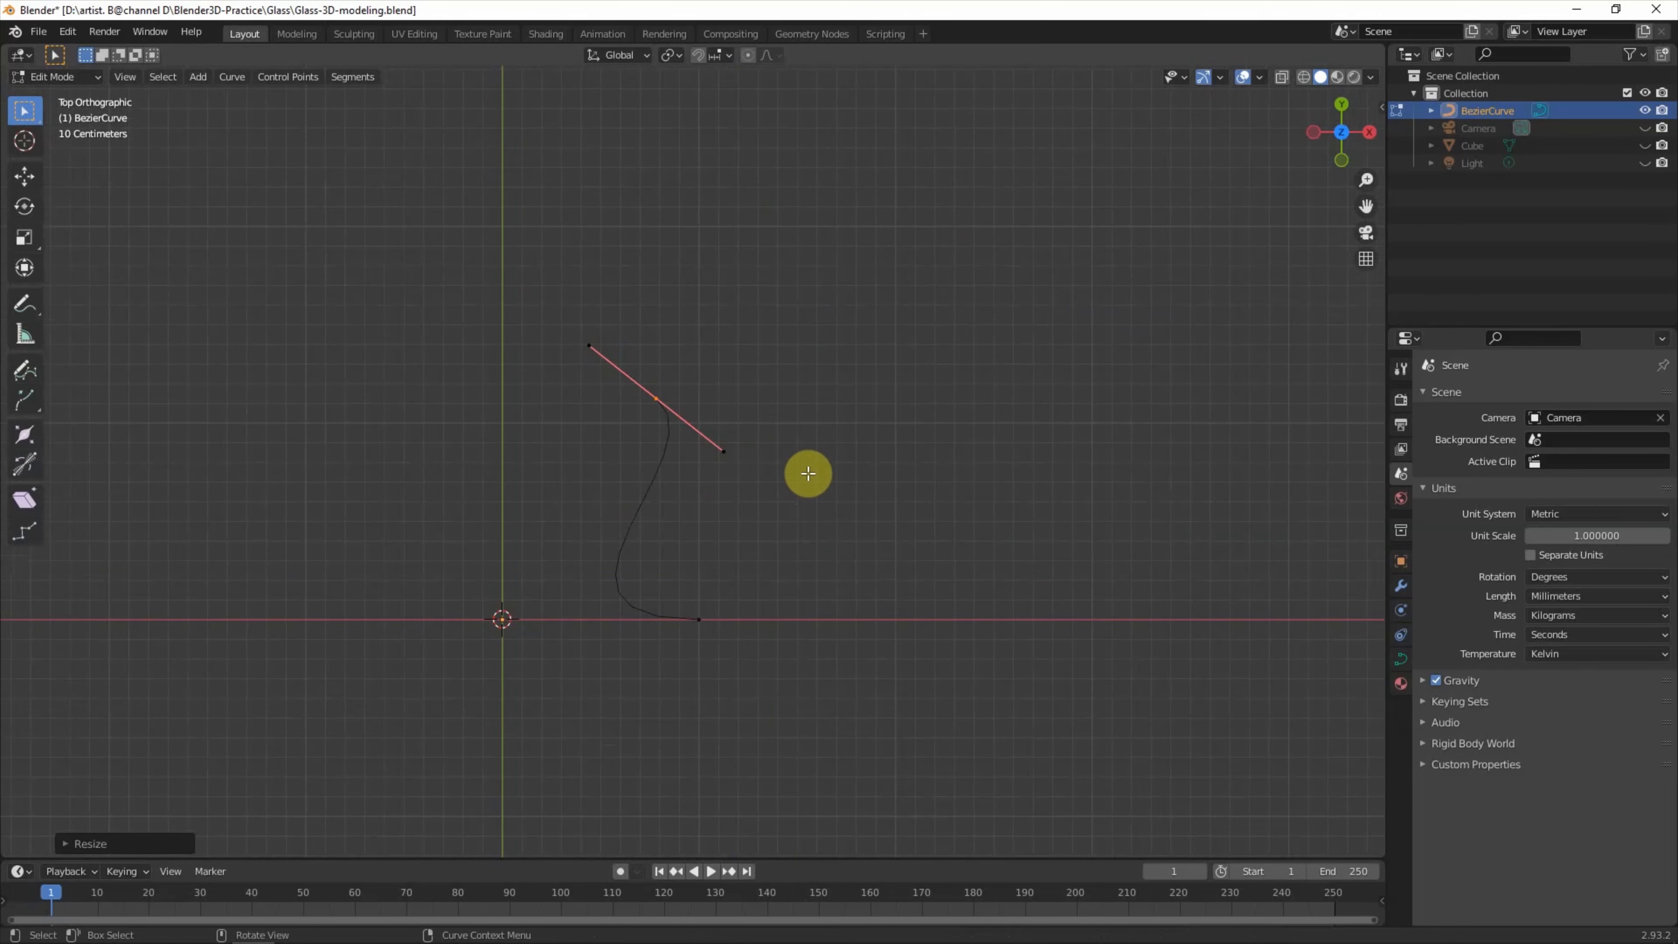
pyautogui.moveTo(677, 587); pyautogui.dragTo(756, 668)
pyautogui.press('g')
pyautogui.click(960, 619)
pyautogui.moveTo(637, 373); pyautogui.dragTo(760, 450)
pyautogui.press('g')
pyautogui.click(635, 563)
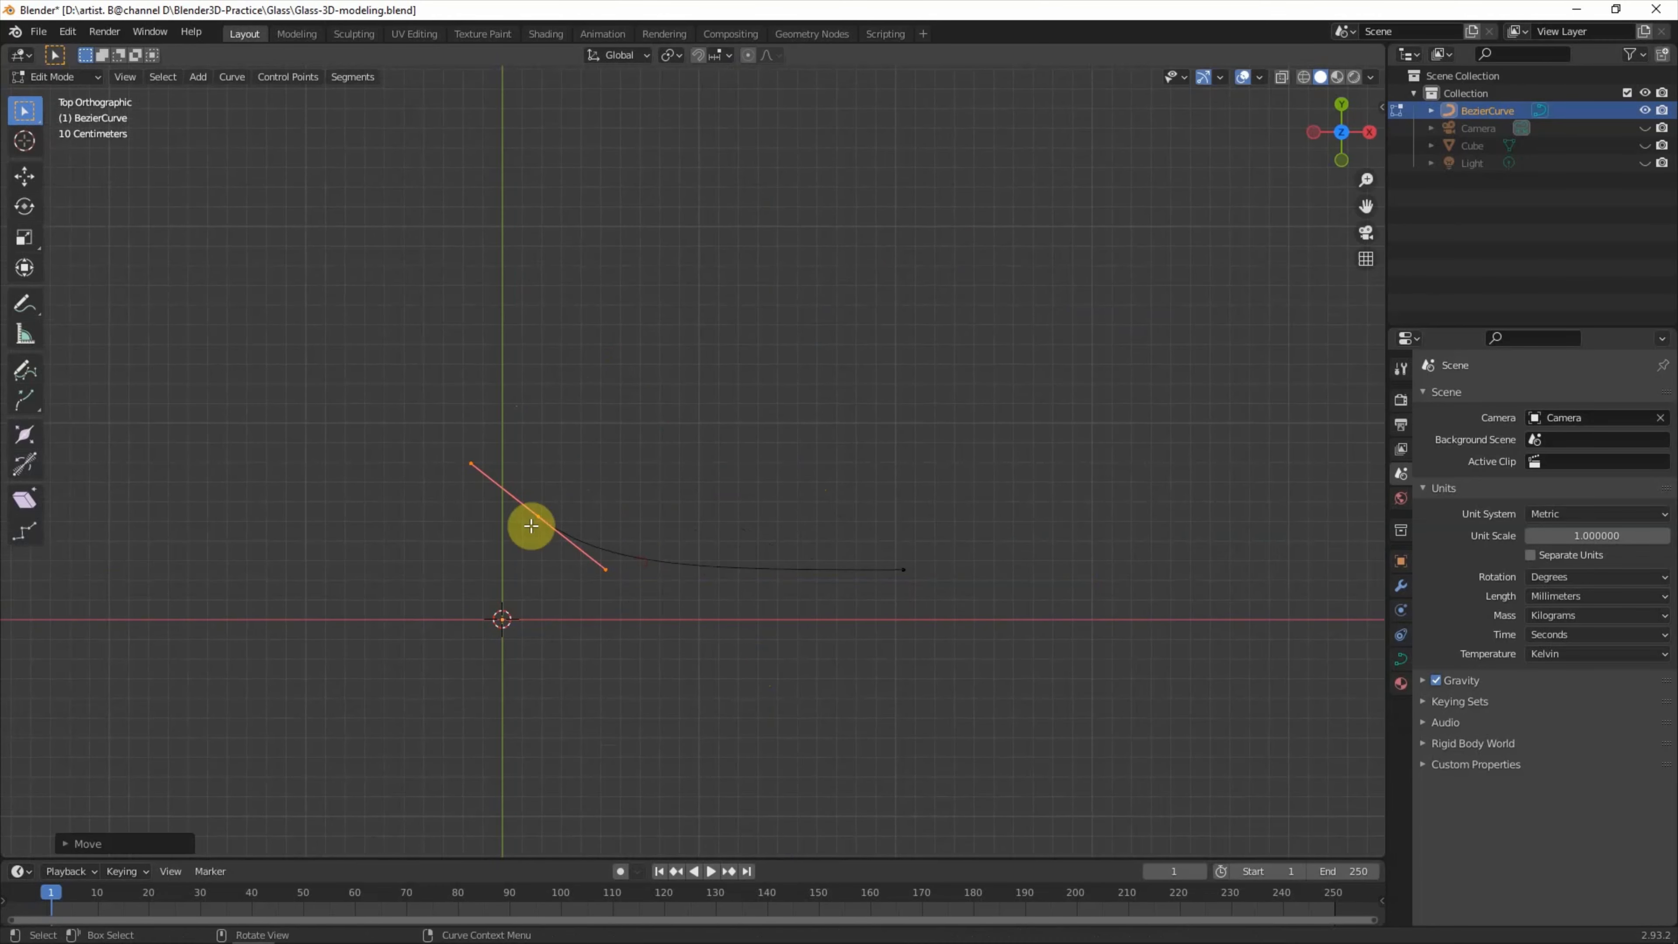
# Step: Place the inner endpoint on the Y axis just above the origin and level its handle horizontally
pyautogui.click(720, 55)
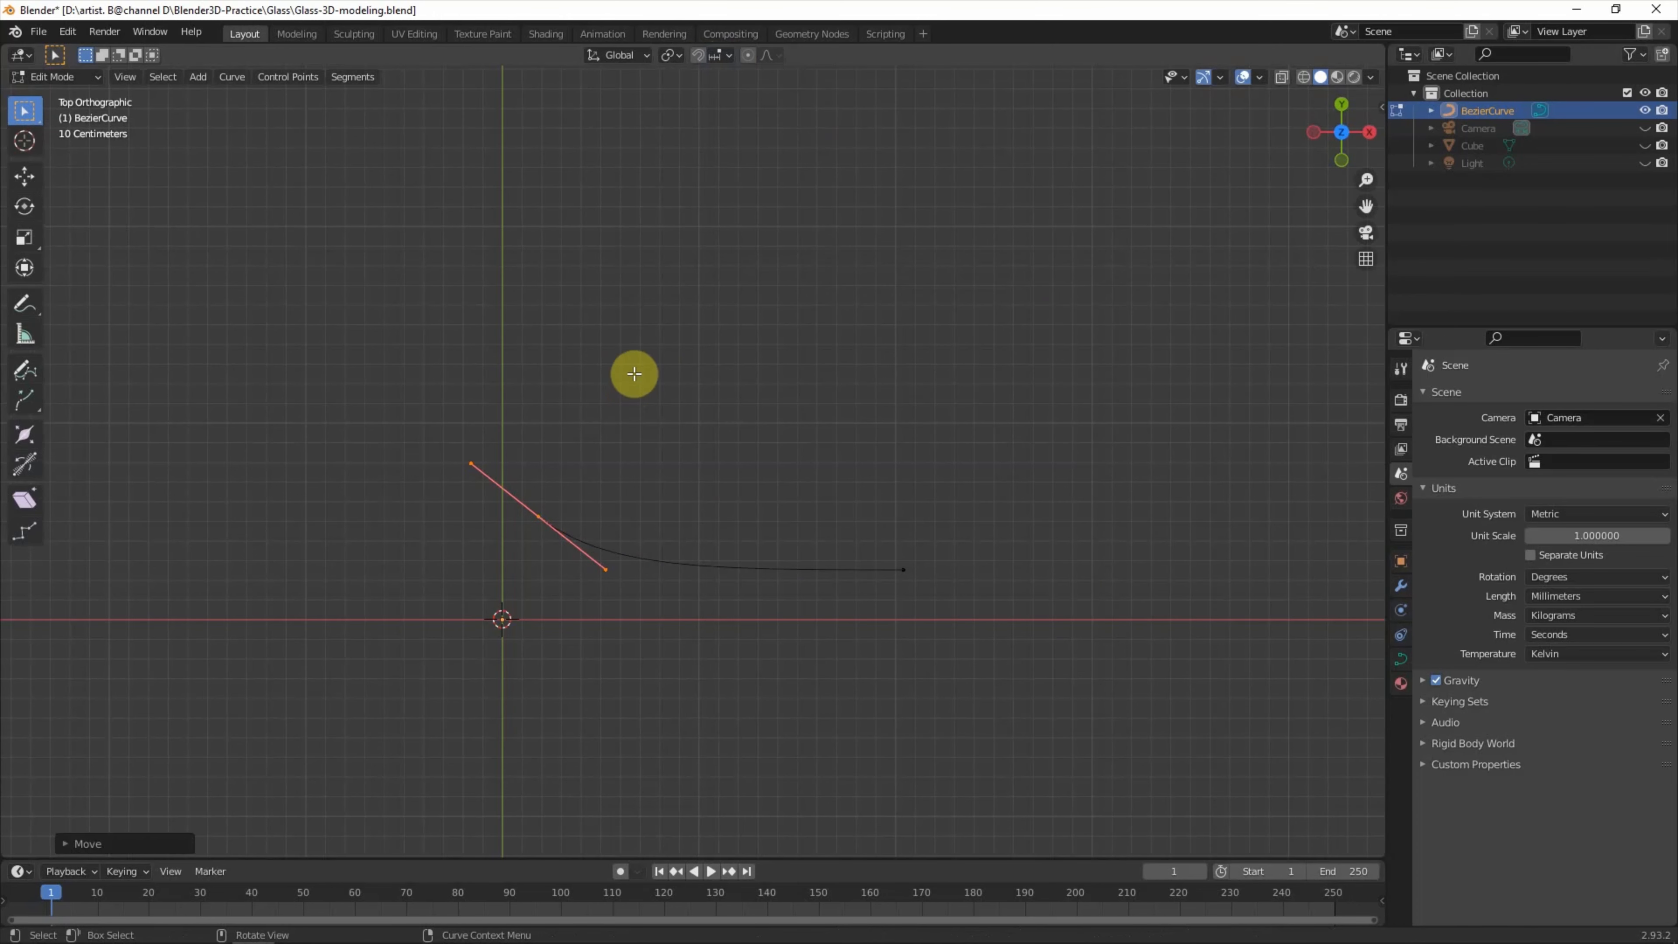
pyautogui.press('g')
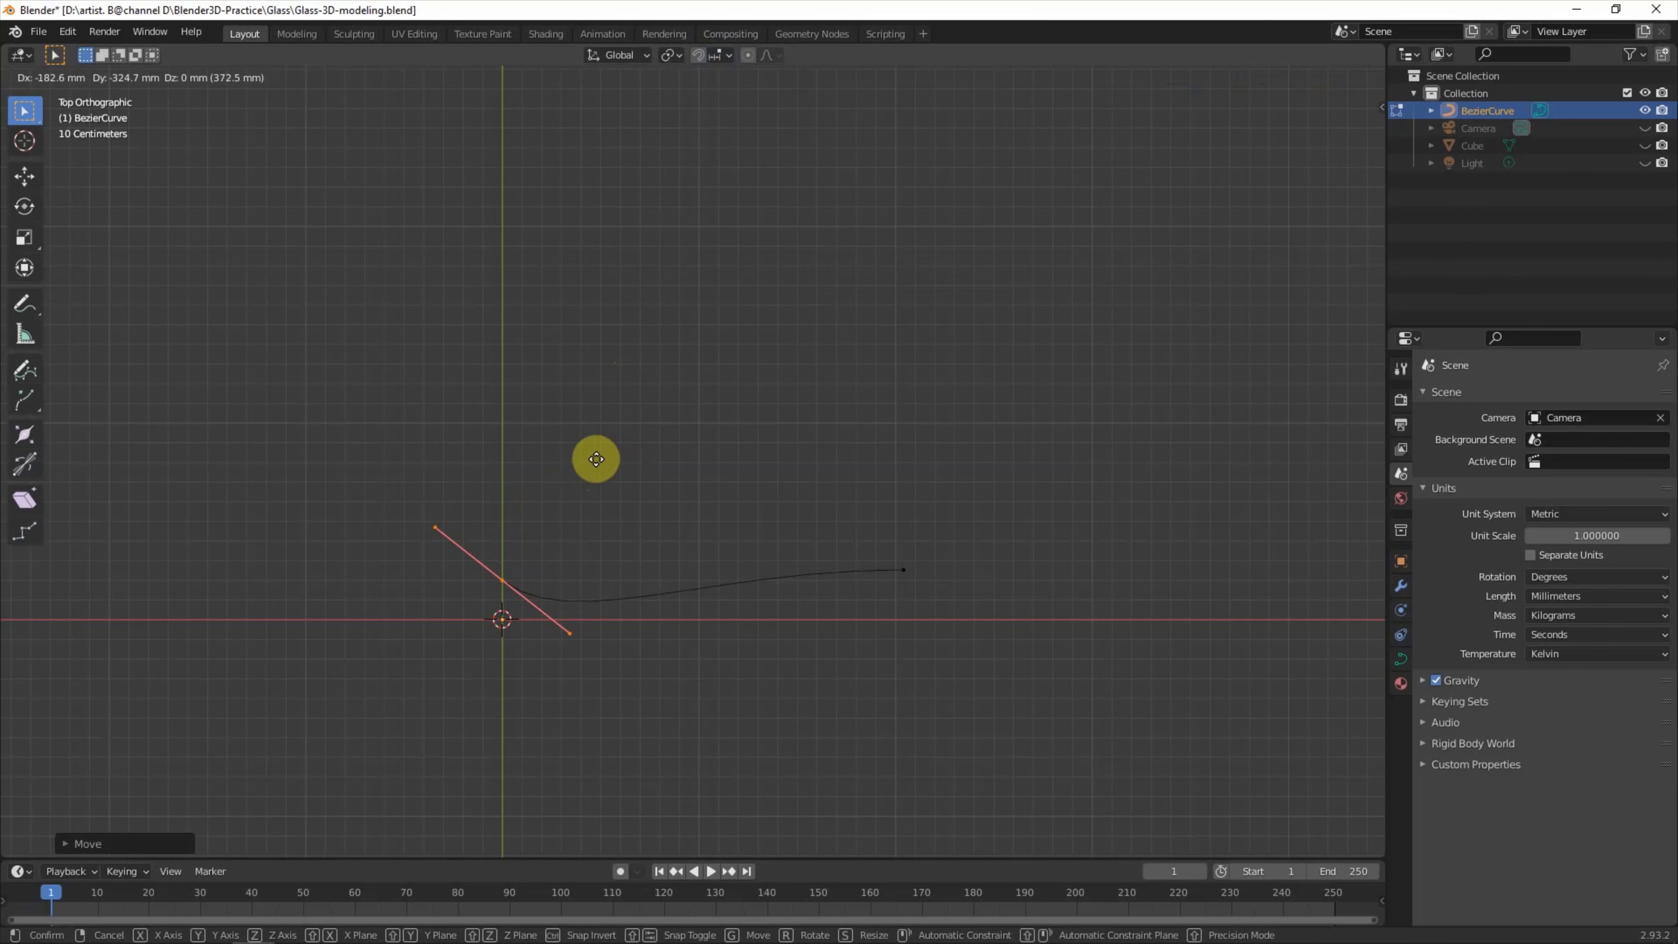
pyautogui.click(596, 459)
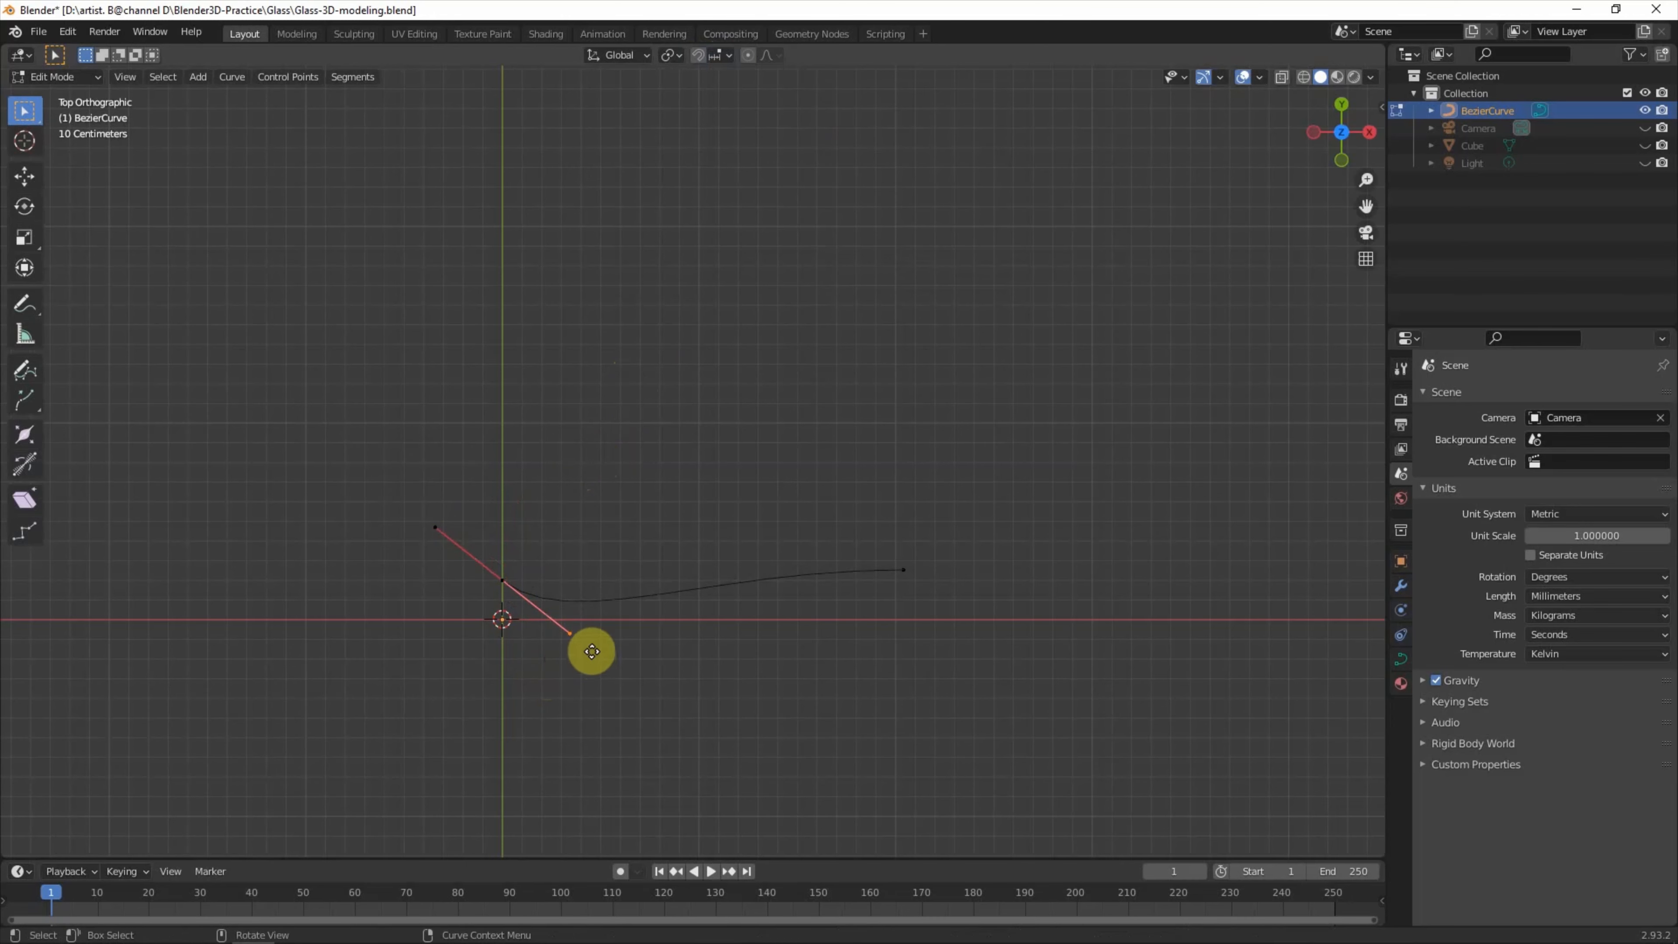
pyautogui.press('g')
pyautogui.click(661, 601)
# Step: Shrink the outer endpoint's handles and snap the point onto the X axis farther from the origin
pyautogui.moveTo(809, 496); pyautogui.dragTo(940, 582)
pyautogui.press('s')
pyautogui.click(914, 577)
pyautogui.press('g')
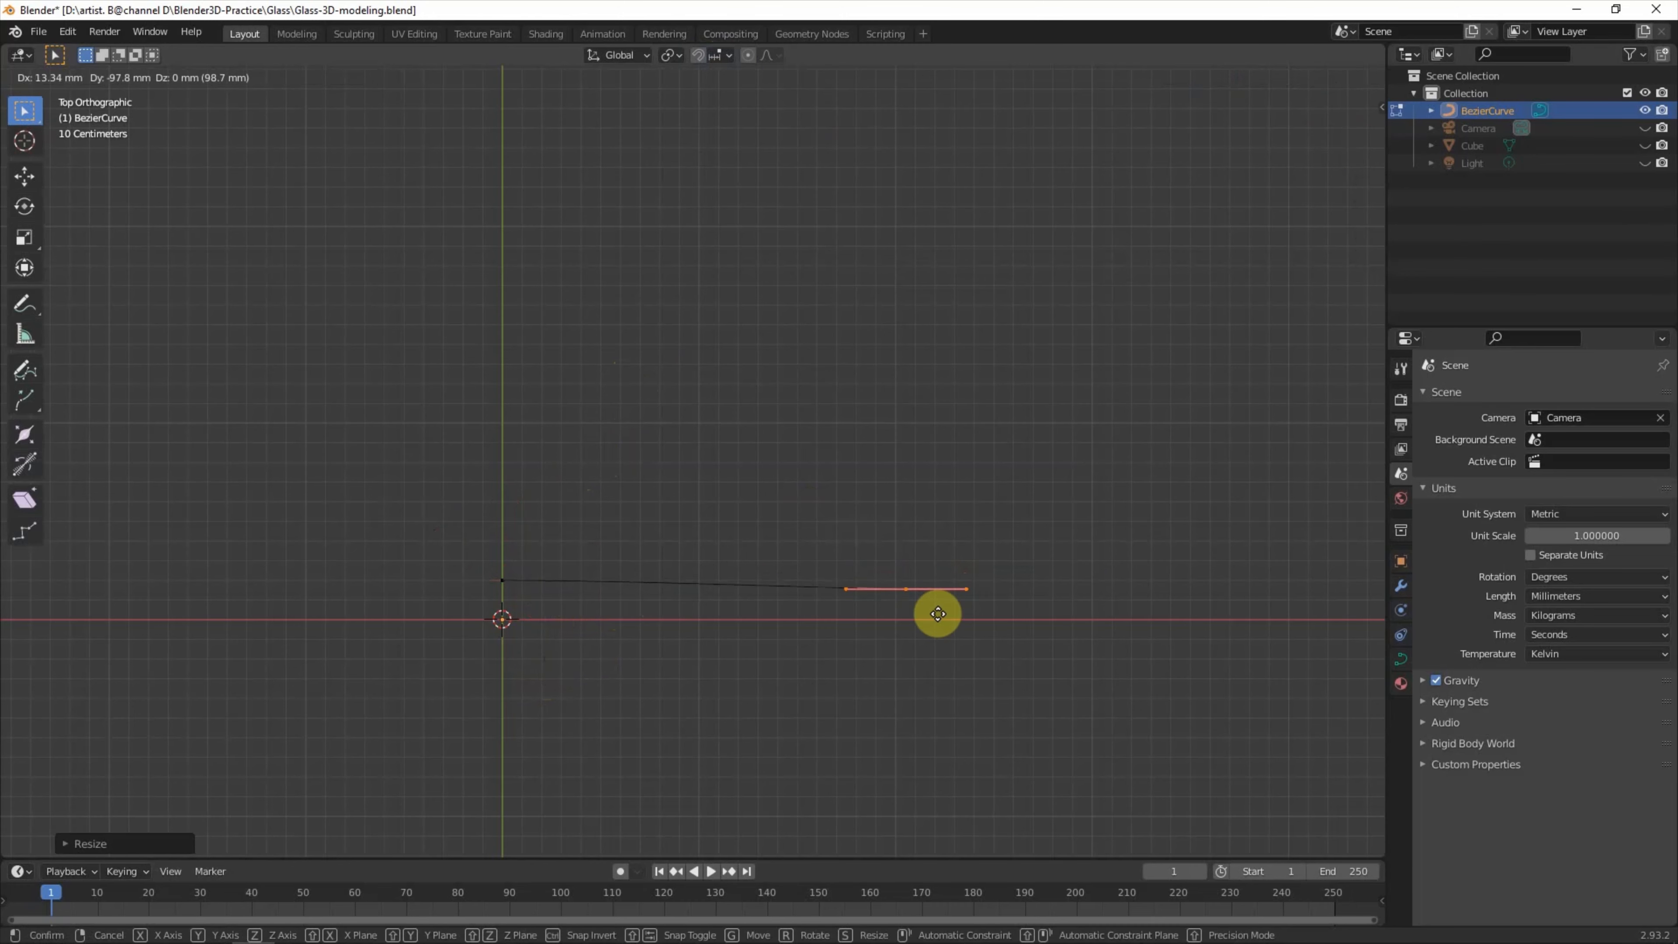
pyautogui.keyDown('ctrl'); pyautogui.click(1099, 633); pyautogui.keyUp('ctrl')
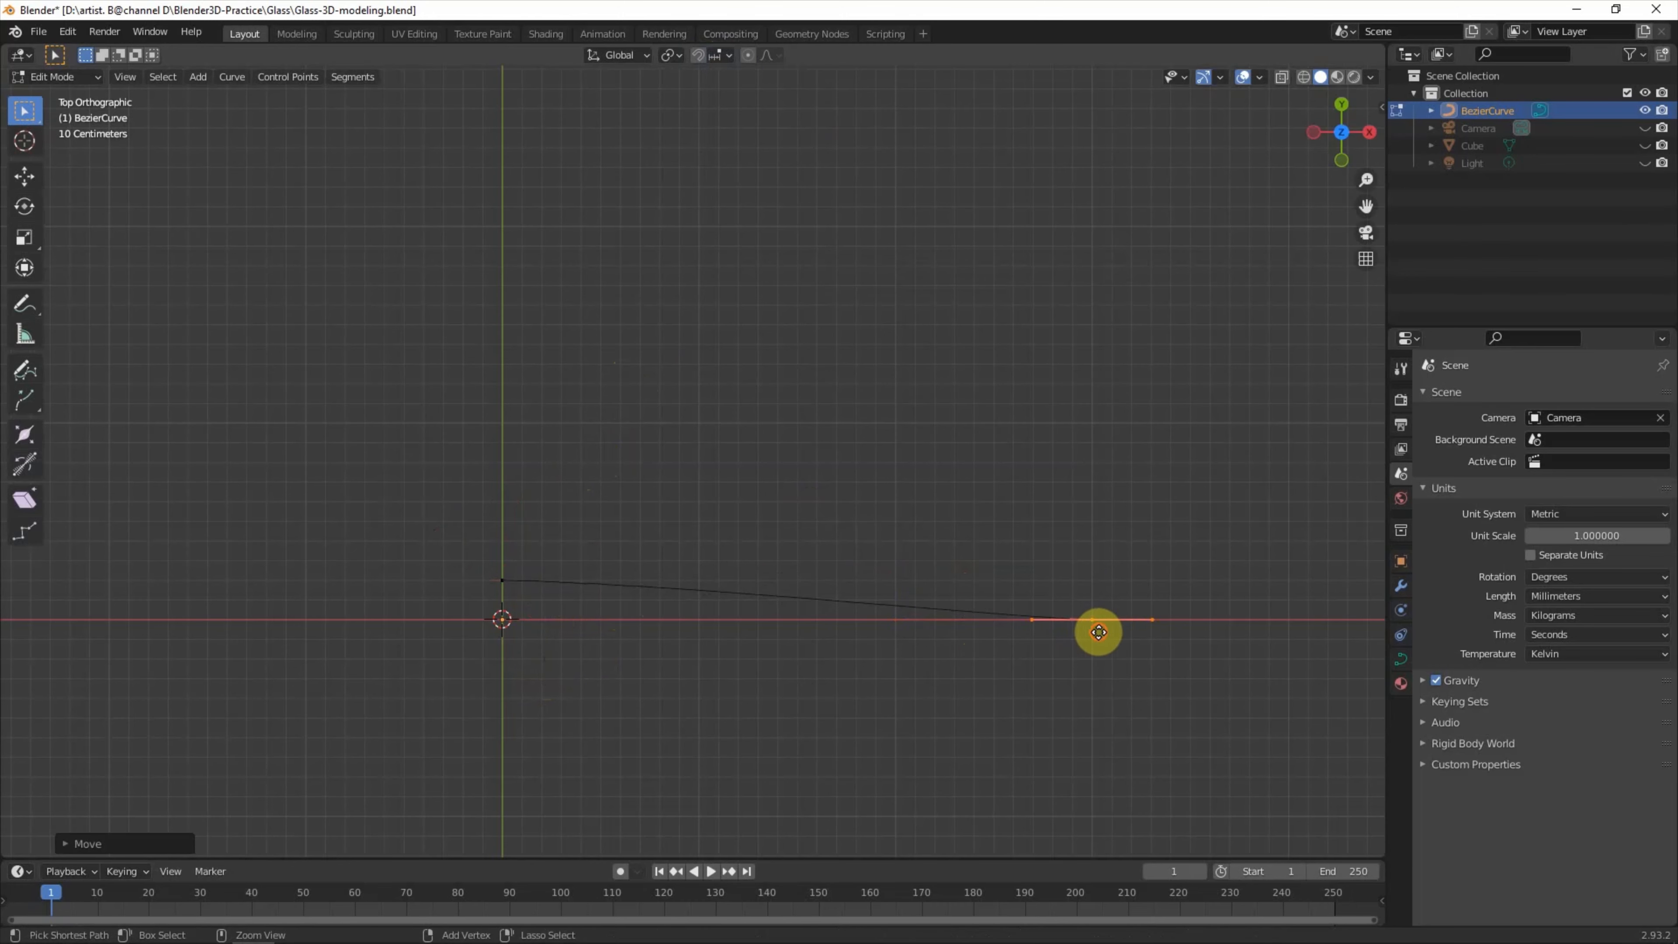
# Step: Extrude the outer base point about 490 mm right and 500 mm up, rotating its handles nearly upright to round the glass's bottom corner
pyautogui.keyDown('shift'); pyautogui.moveTo(1038, 470); pyautogui.dragTo(745, 506, button='middle'); pyautogui.keyUp('shift')
pyautogui.press('e')
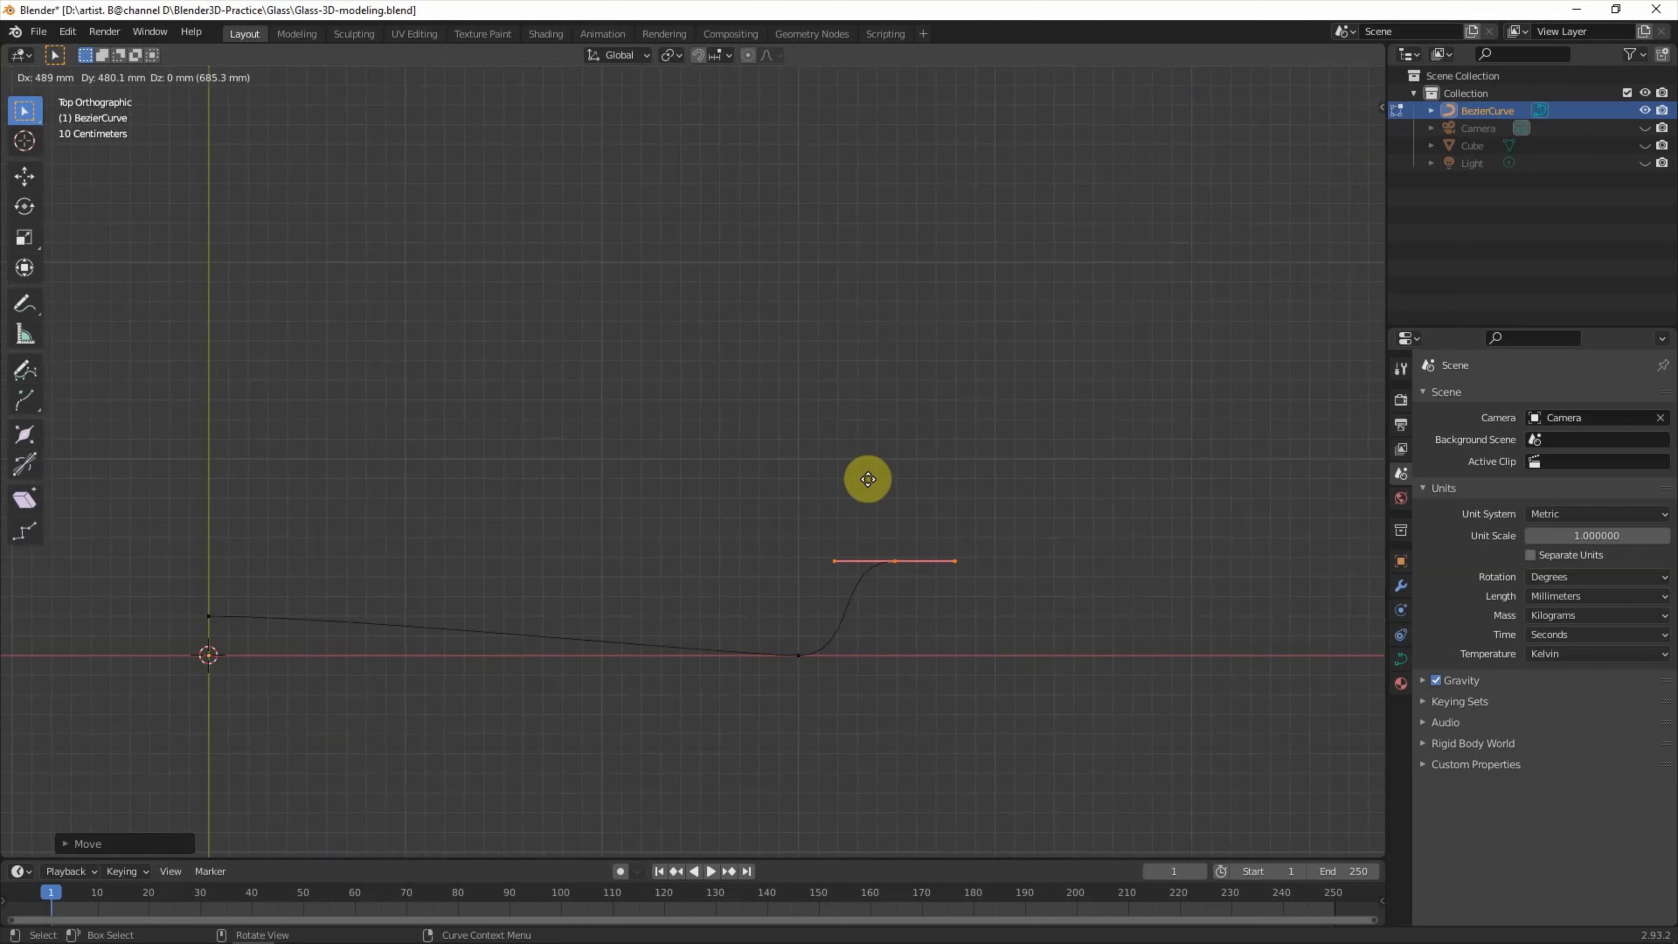
pyautogui.click(869, 476)
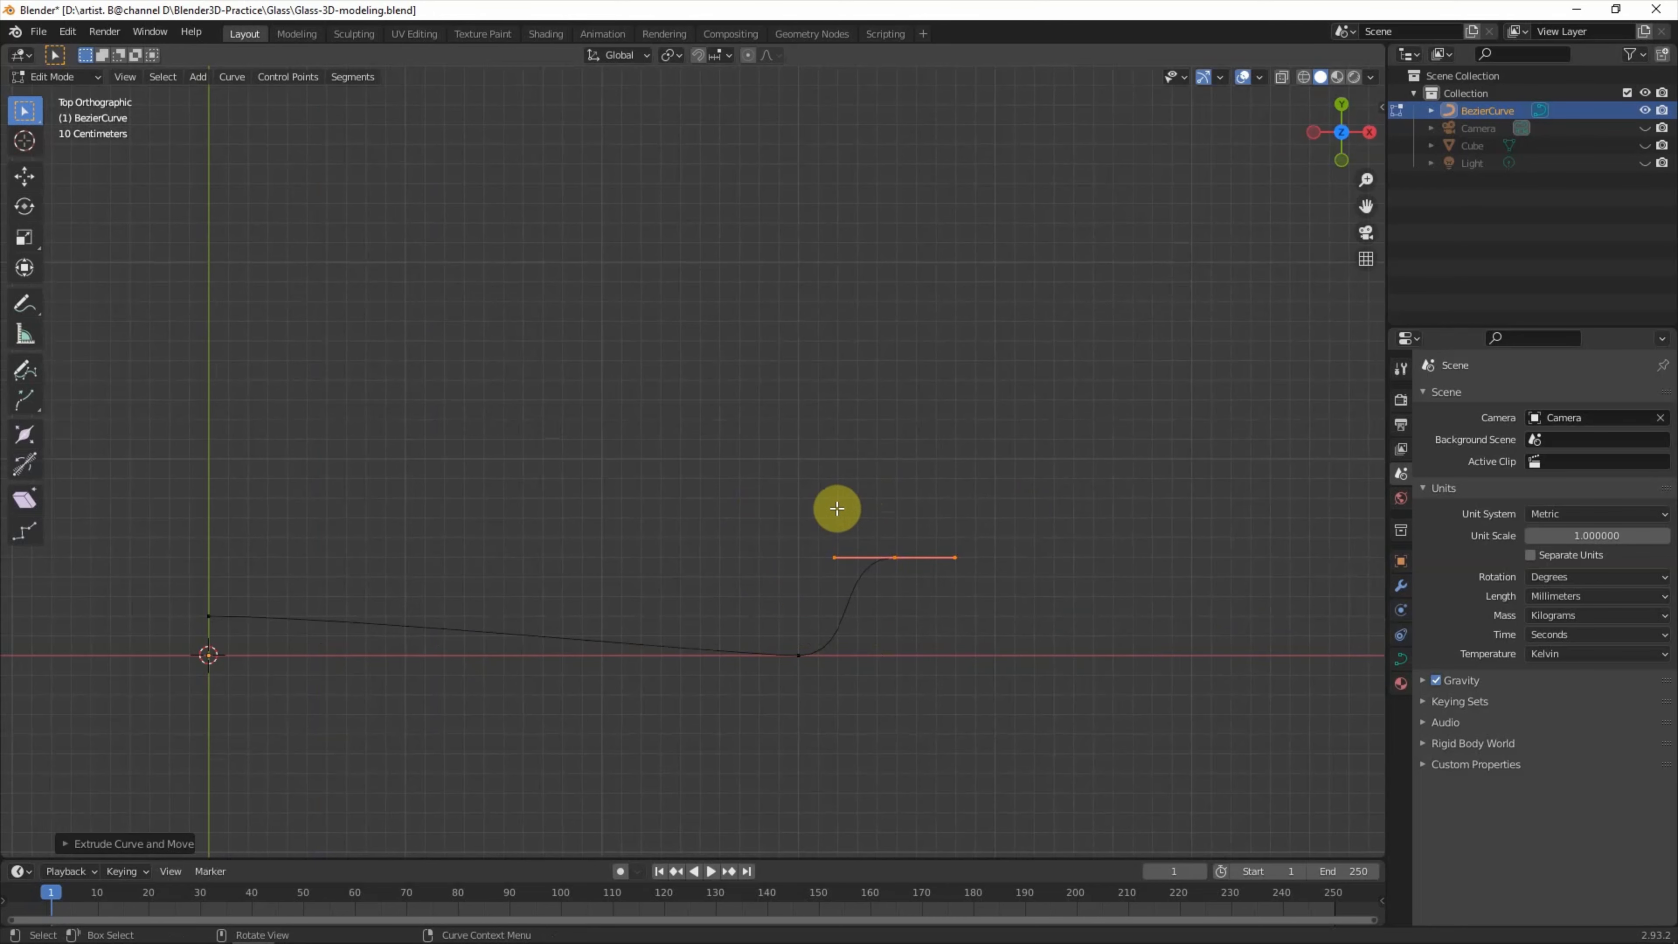
pyautogui.press('r')
pyautogui.click(850, 595)
pyautogui.click(800, 486)
pyautogui.keyDown('shift'); pyautogui.moveTo(807, 499); pyautogui.dragTo(799, 600, button='middle'); pyautogui.keyUp('shift')
pyautogui.scroll(-1, 804, 563)
pyautogui.click(844, 628)
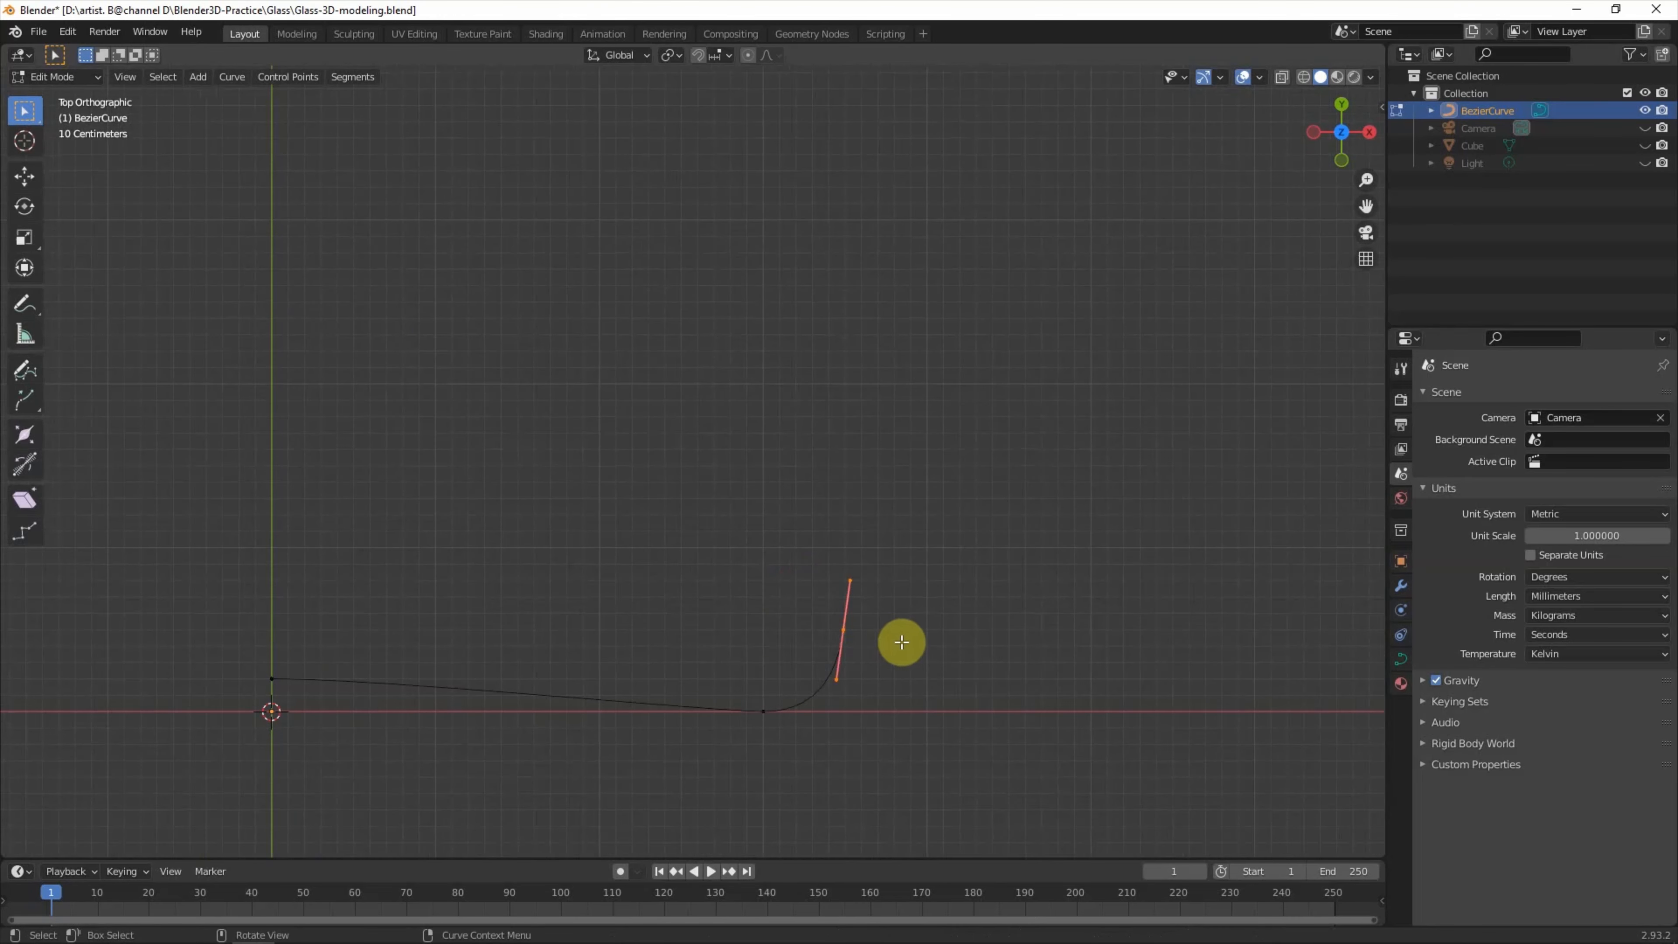
# Step: Extrude the corner point far upward with a slight outward lean to form the glass's outer wall
pyautogui.press('e')
pyautogui.click(928, 140)
pyautogui.scroll(-2, 942, 375)
pyautogui.keyDown('shift'); pyautogui.moveTo(929, 214); pyautogui.dragTo(914, 513, button='middle'); pyautogui.keyUp('shift')
pyautogui.scroll(-1, 941, 375)
pyautogui.keyDown('shift'); pyautogui.moveTo(922, 175); pyautogui.dragTo(922, 331, button='middle'); pyautogui.keyUp('shift')
pyautogui.press('e')
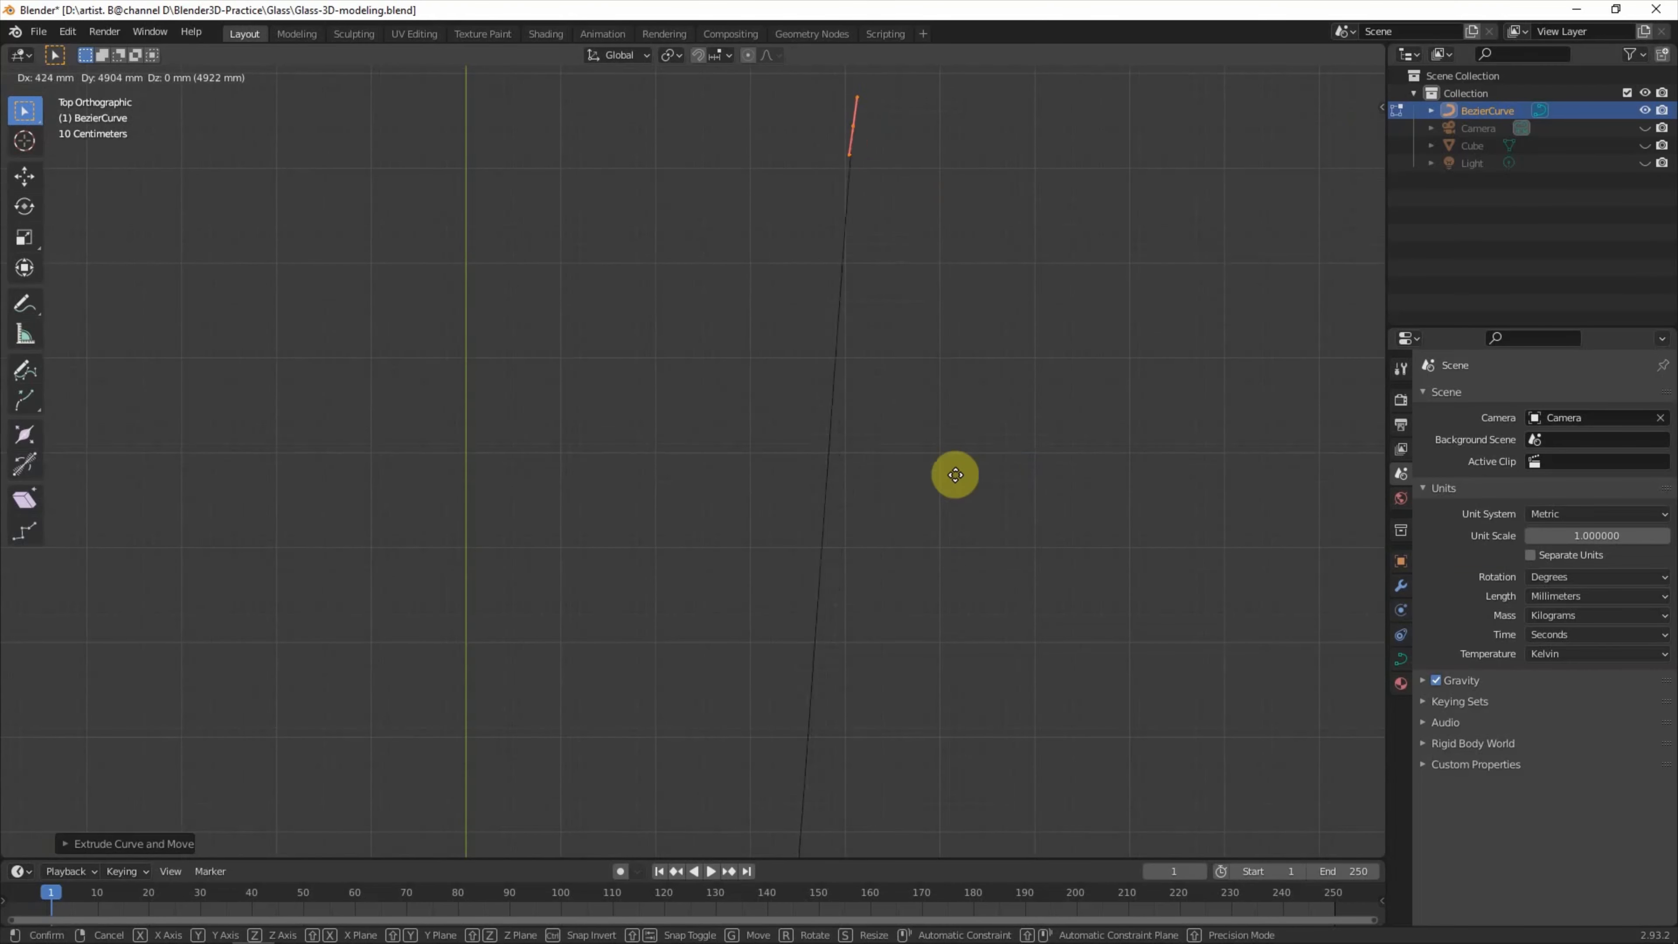
pyautogui.click(964, 450)
# Step: Raise the outer wall's top point a little, align its handles with the wall and scale them to about 0.26
pyautogui.keyDown('shift'); pyautogui.moveTo(926, 315); pyautogui.dragTo(922, 712, button='middle'); pyautogui.keyUp('shift')
pyautogui.scroll(4, 909, 547)
pyautogui.keyDown('shift'); pyautogui.moveTo(1095, 513); pyautogui.dragTo(1047, 533, button='middle'); pyautogui.keyUp('shift')
pyautogui.press('g')
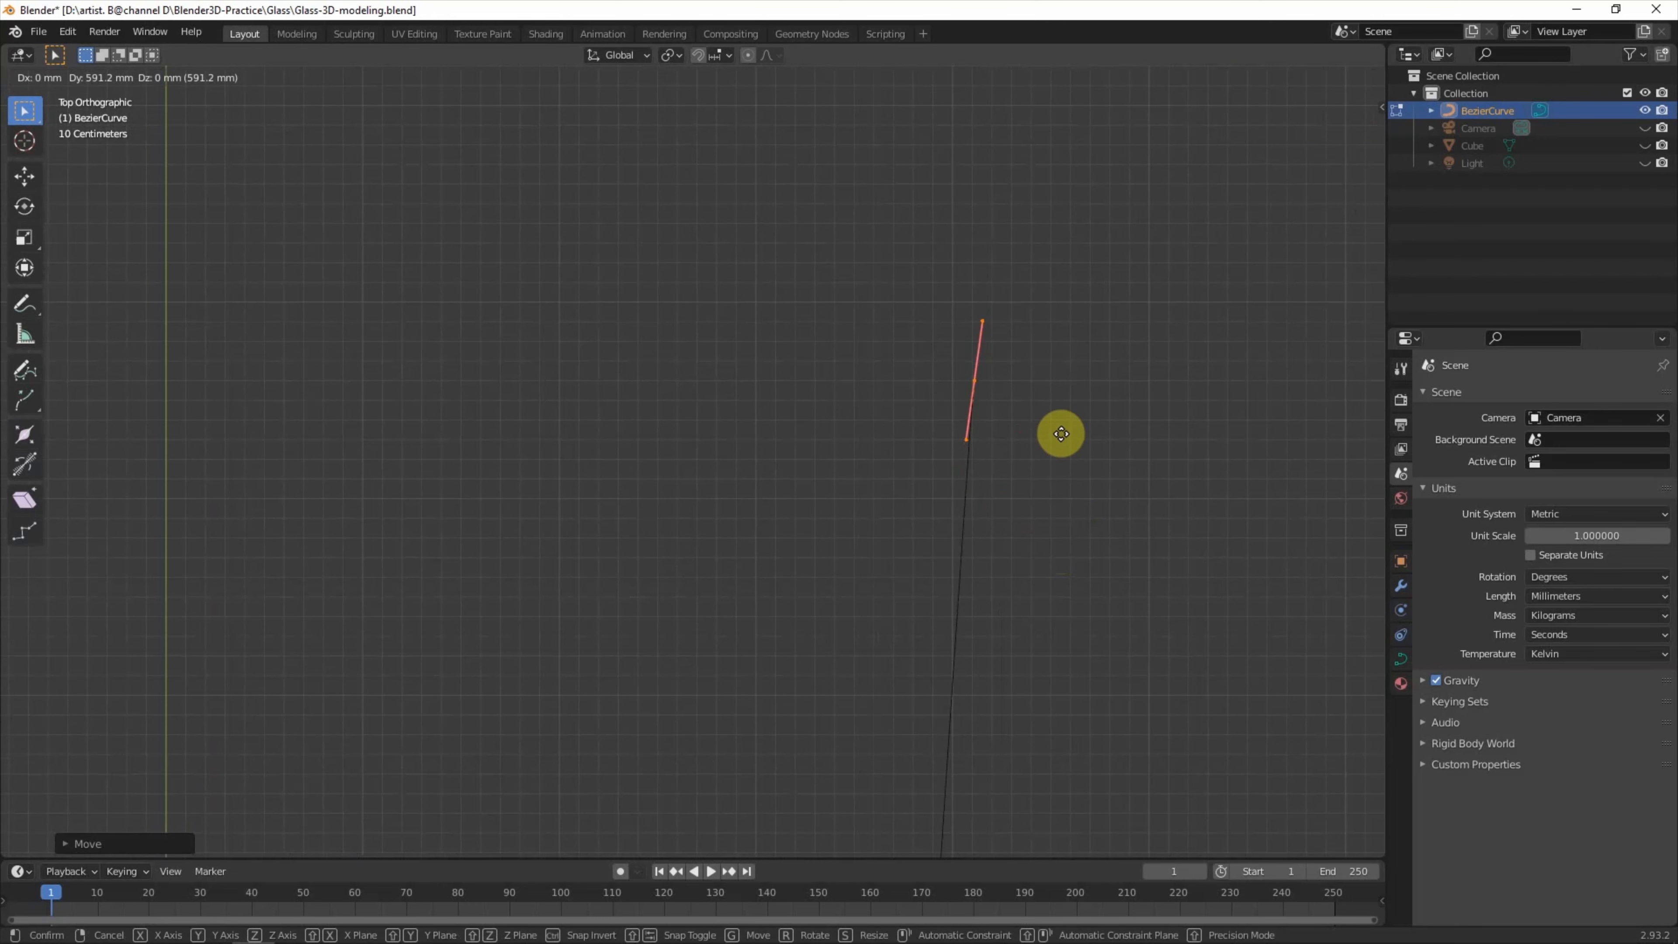
pyautogui.click(1059, 440)
pyautogui.press('r')
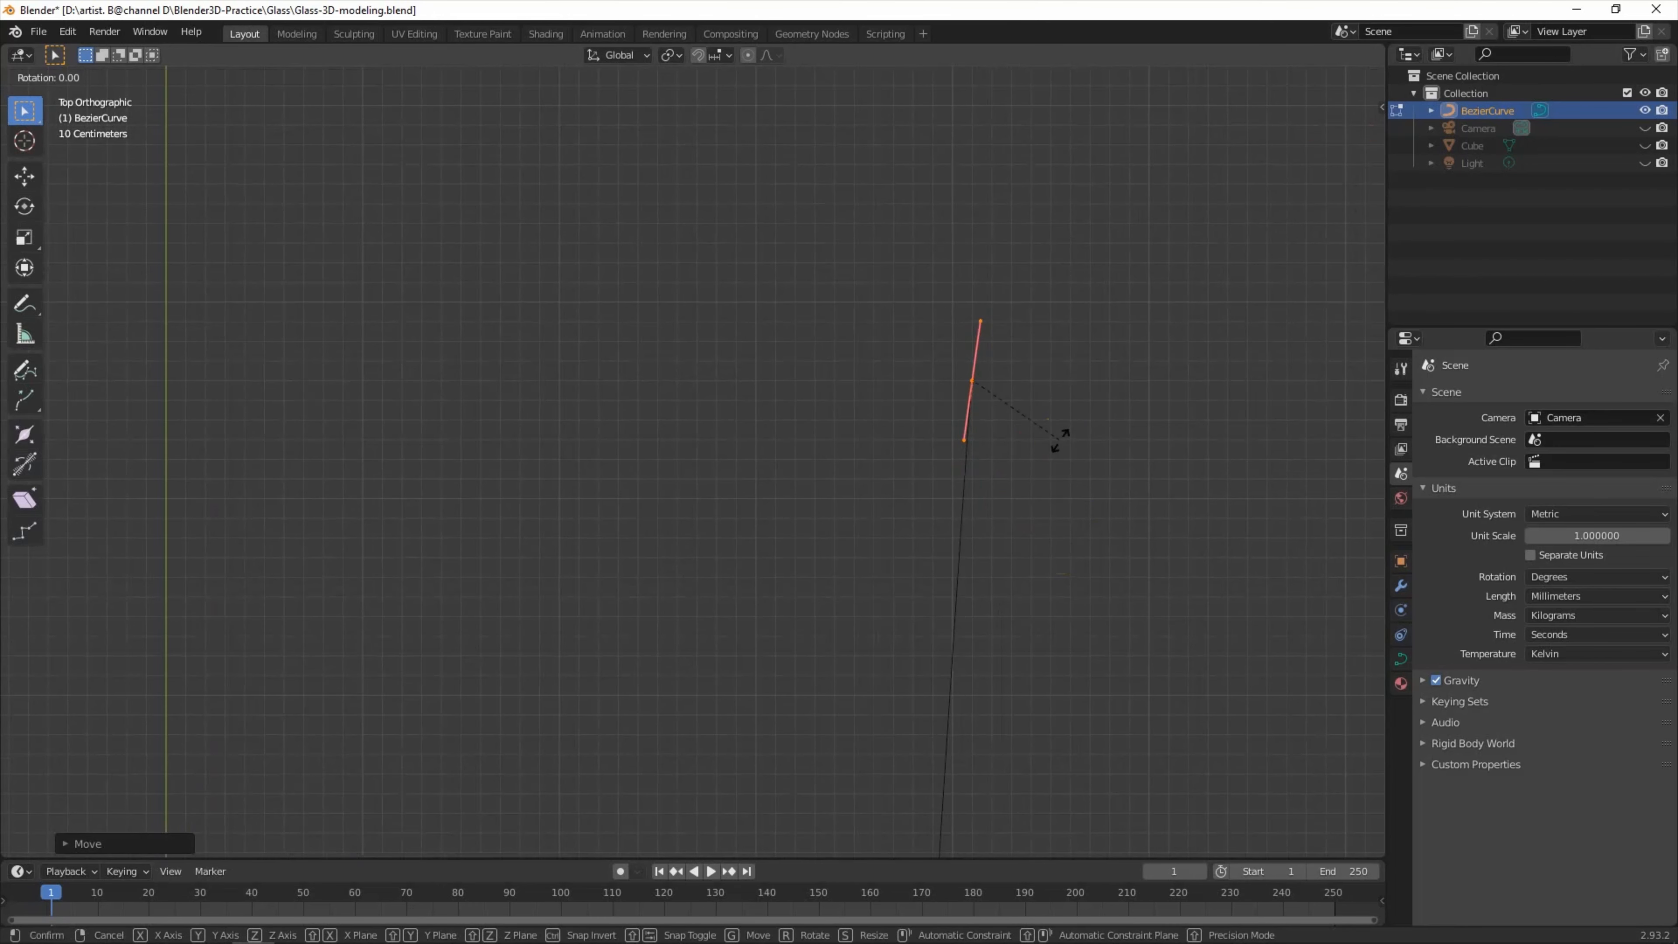
pyautogui.click(1064, 435)
pyautogui.press('s')
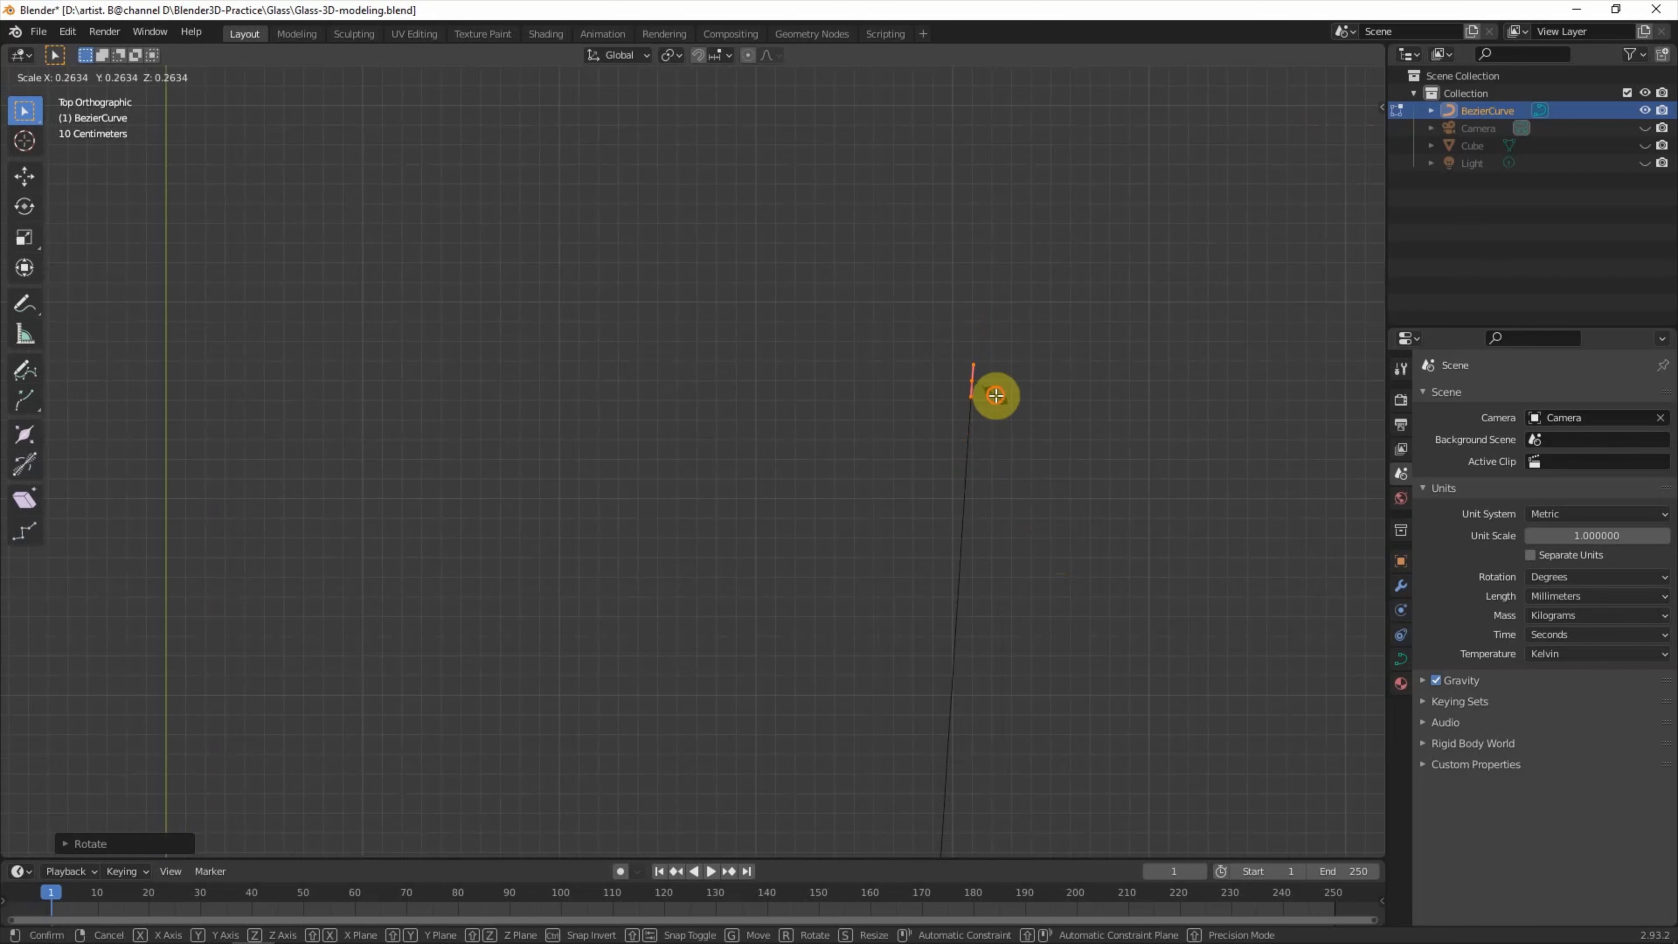
pyautogui.click(996, 396)
# Step: Extrude one point outward above the wall and another back inward, rotating the handles to round the rim's top
pyautogui.press('g')
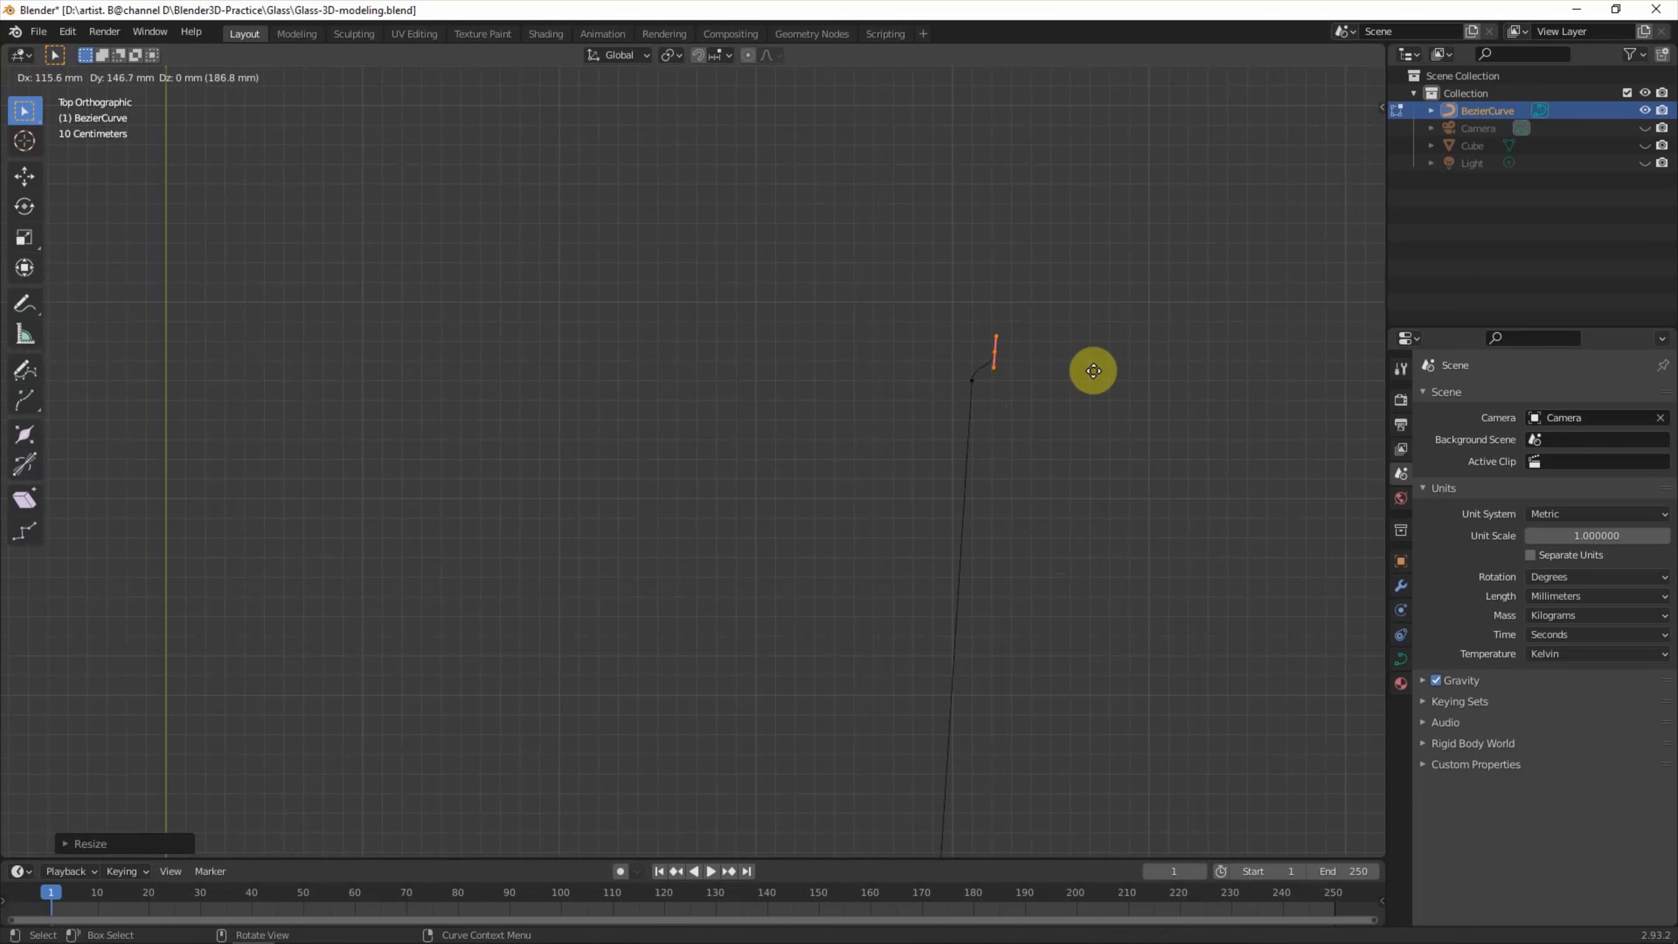
pyautogui.click(1095, 366)
pyautogui.press('g')
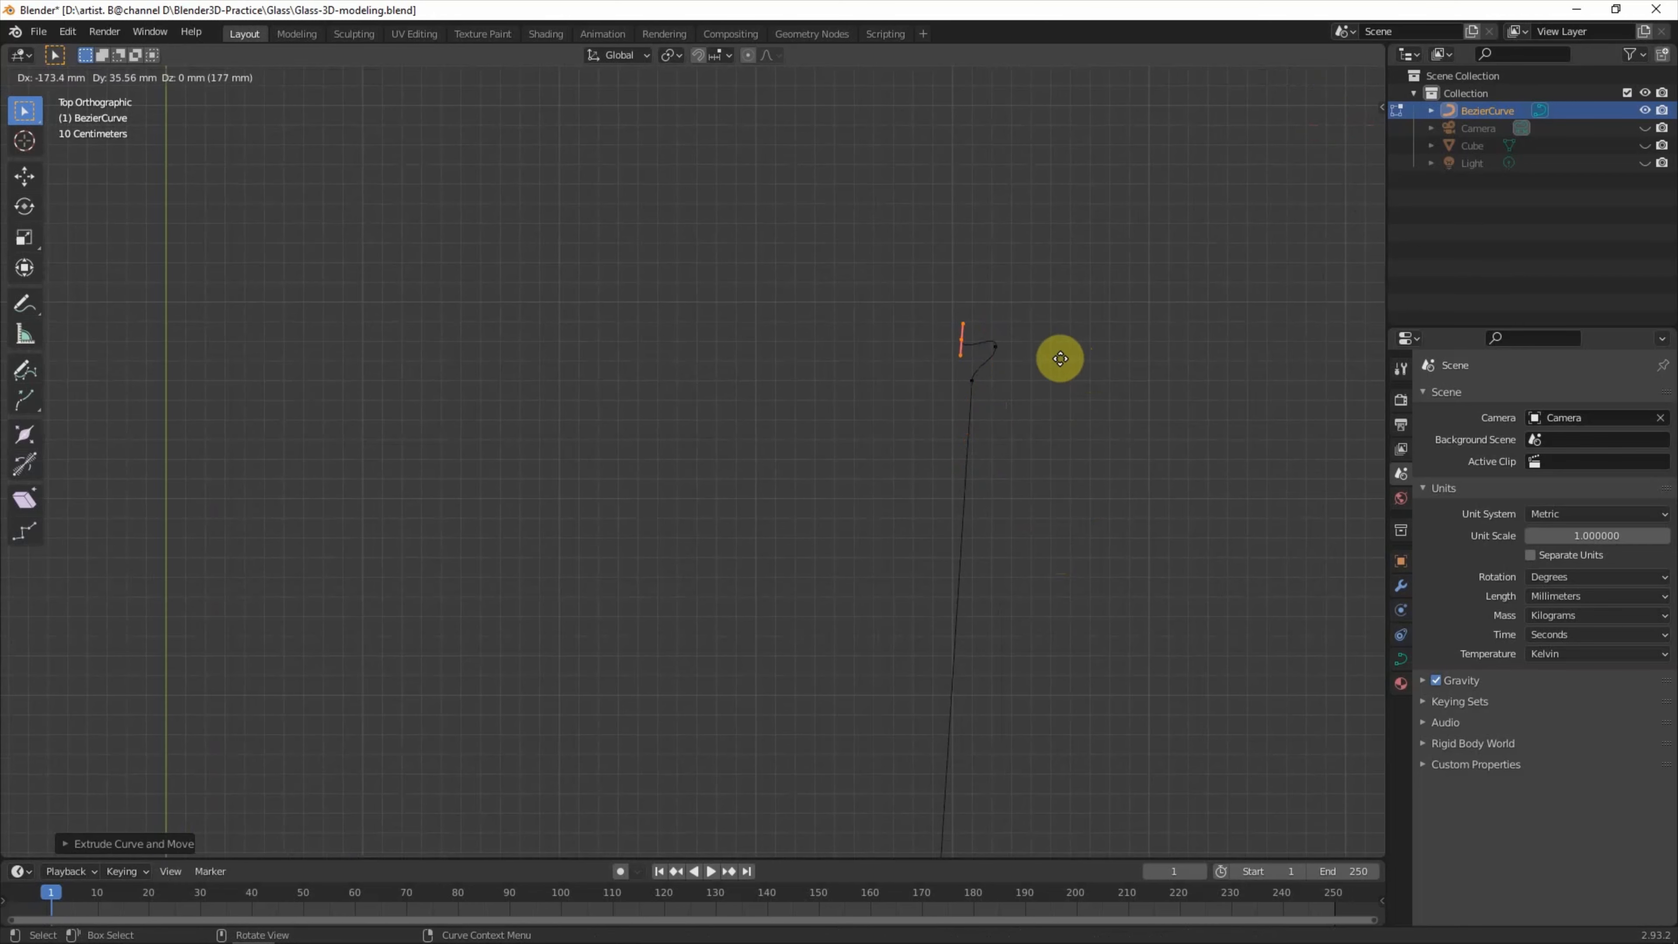
pyautogui.click(1055, 363)
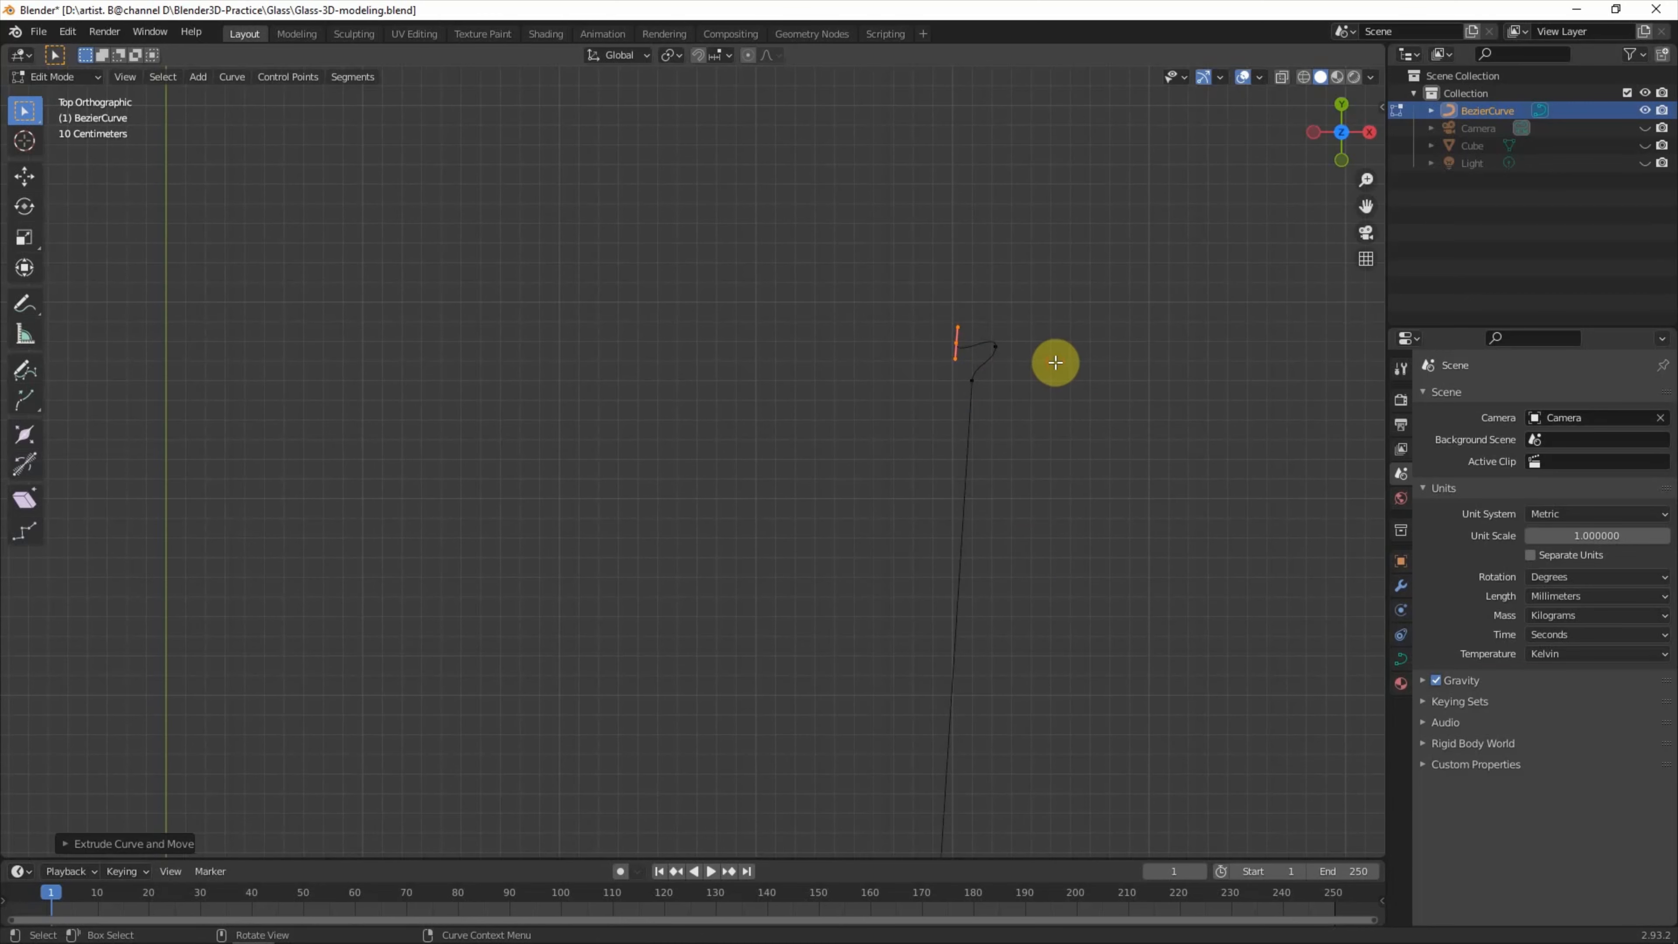
pyautogui.press('r')
pyautogui.click(791, 343)
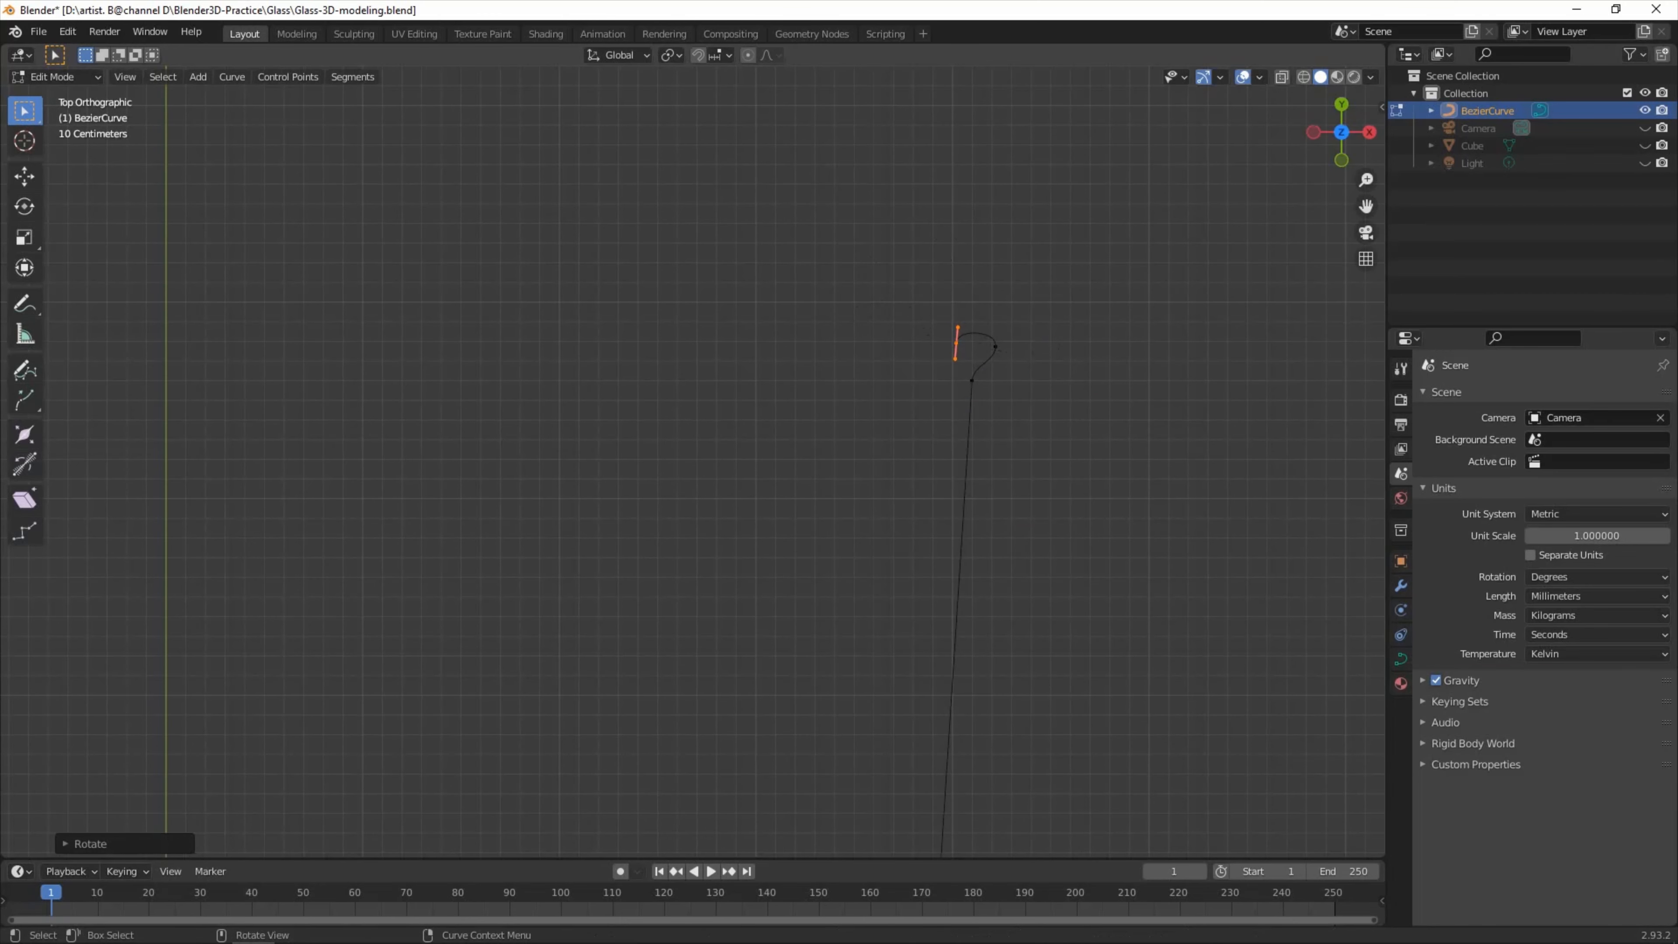
# Step: Extrude a point down inside the rim and shift the two upper rim points about 50 mm inward
pyautogui.press('g')
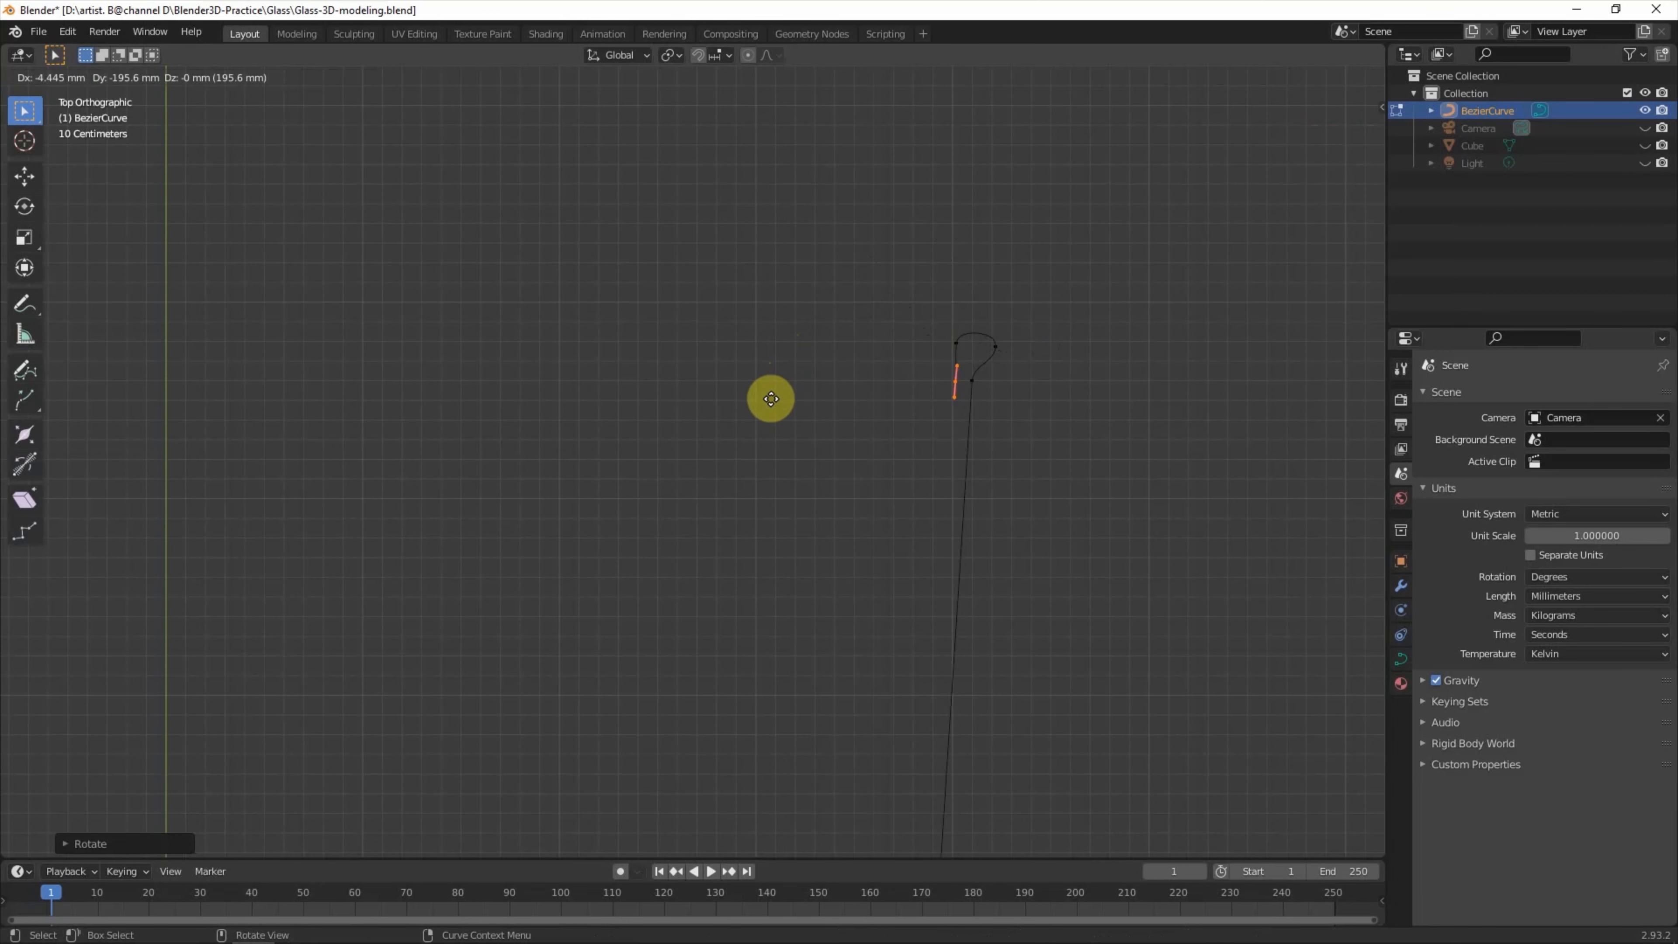
pyautogui.click(765, 400)
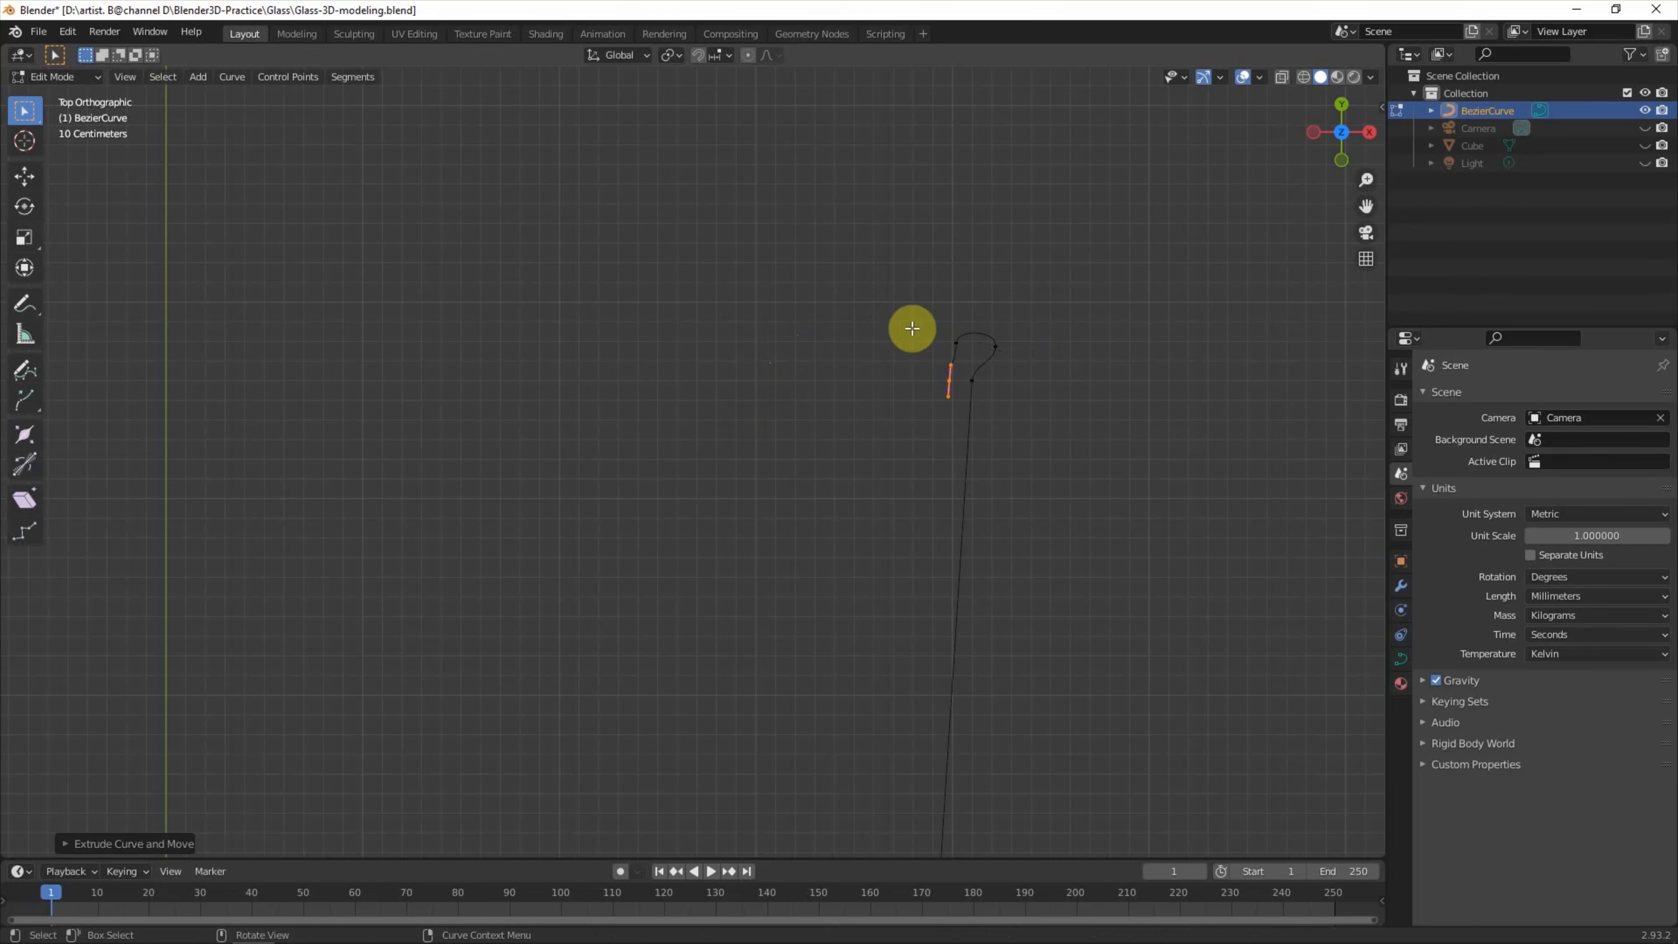
pyautogui.click(962, 356)
pyautogui.moveTo(929, 361); pyautogui.dragTo(1009, 357)
pyautogui.press('g')
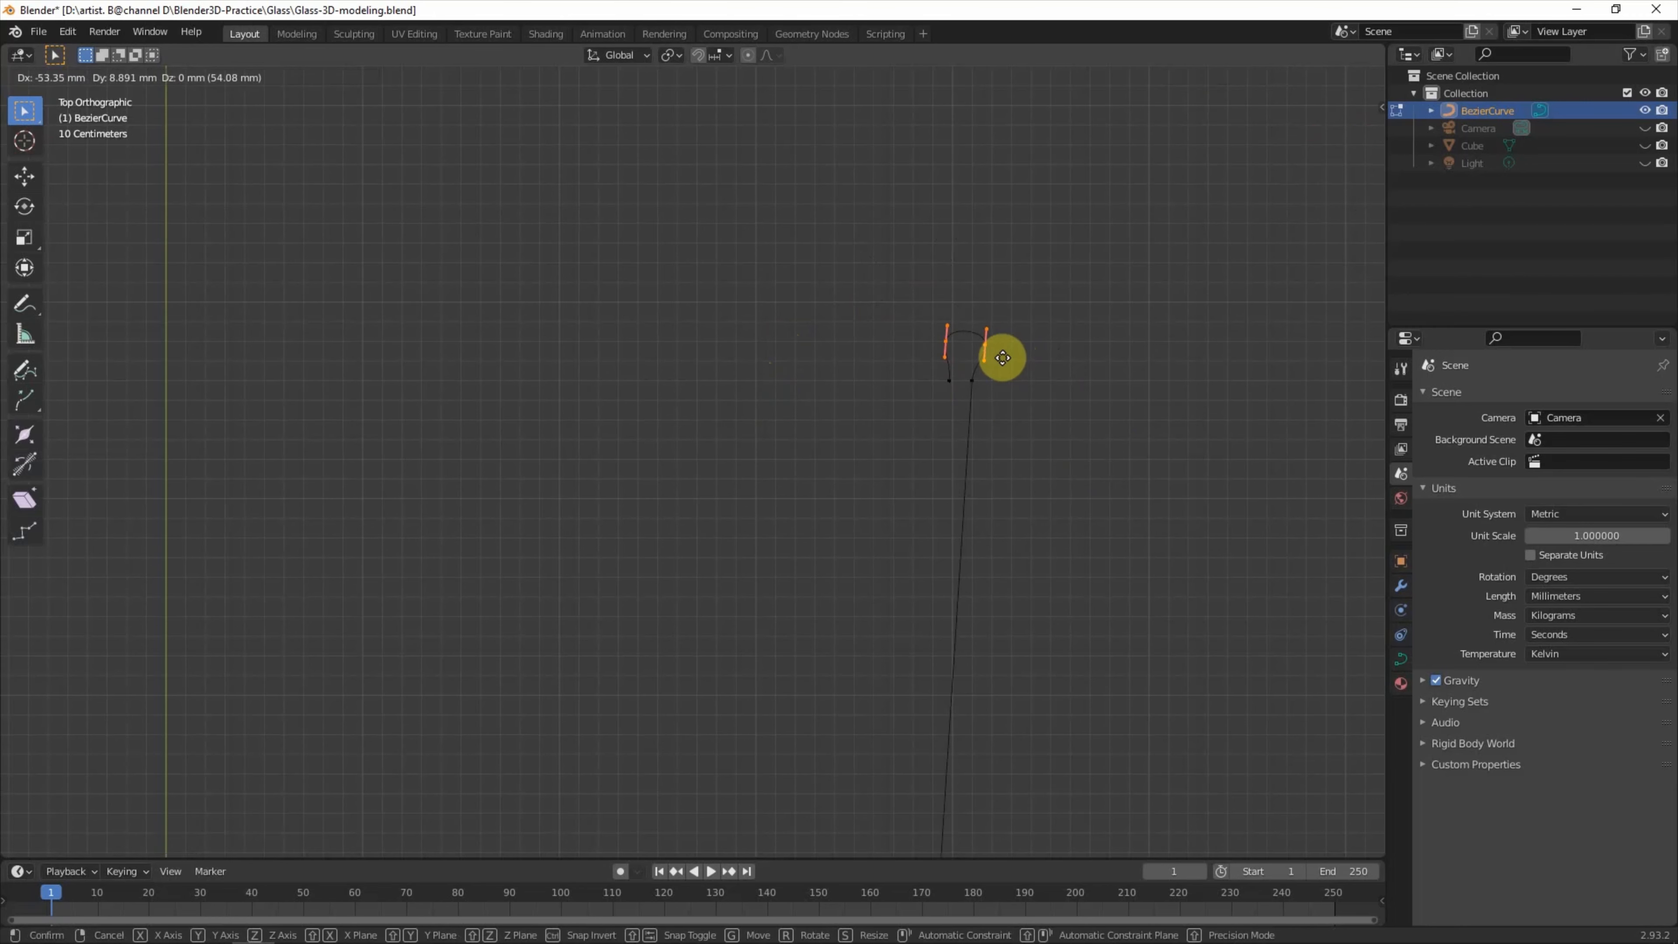
pyautogui.click(1006, 358)
# Step: Extrude the inner rim point down to above the base corner to form the inner wall, then enlarge its handles
pyautogui.click(921, 390)
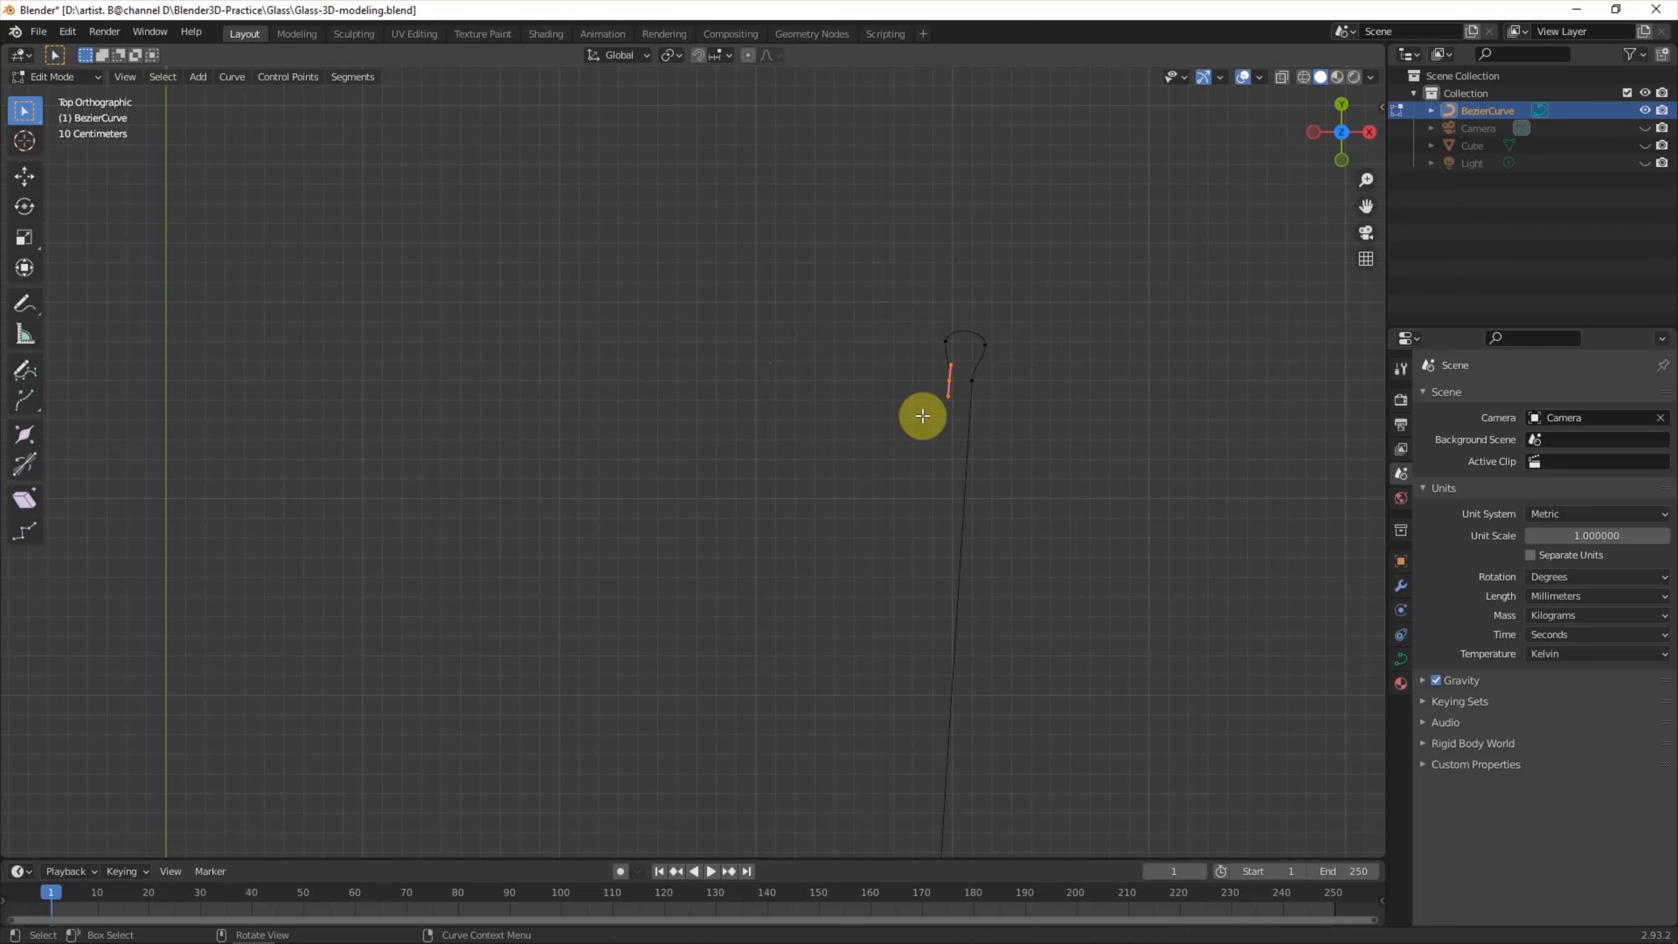
pyautogui.press('e')
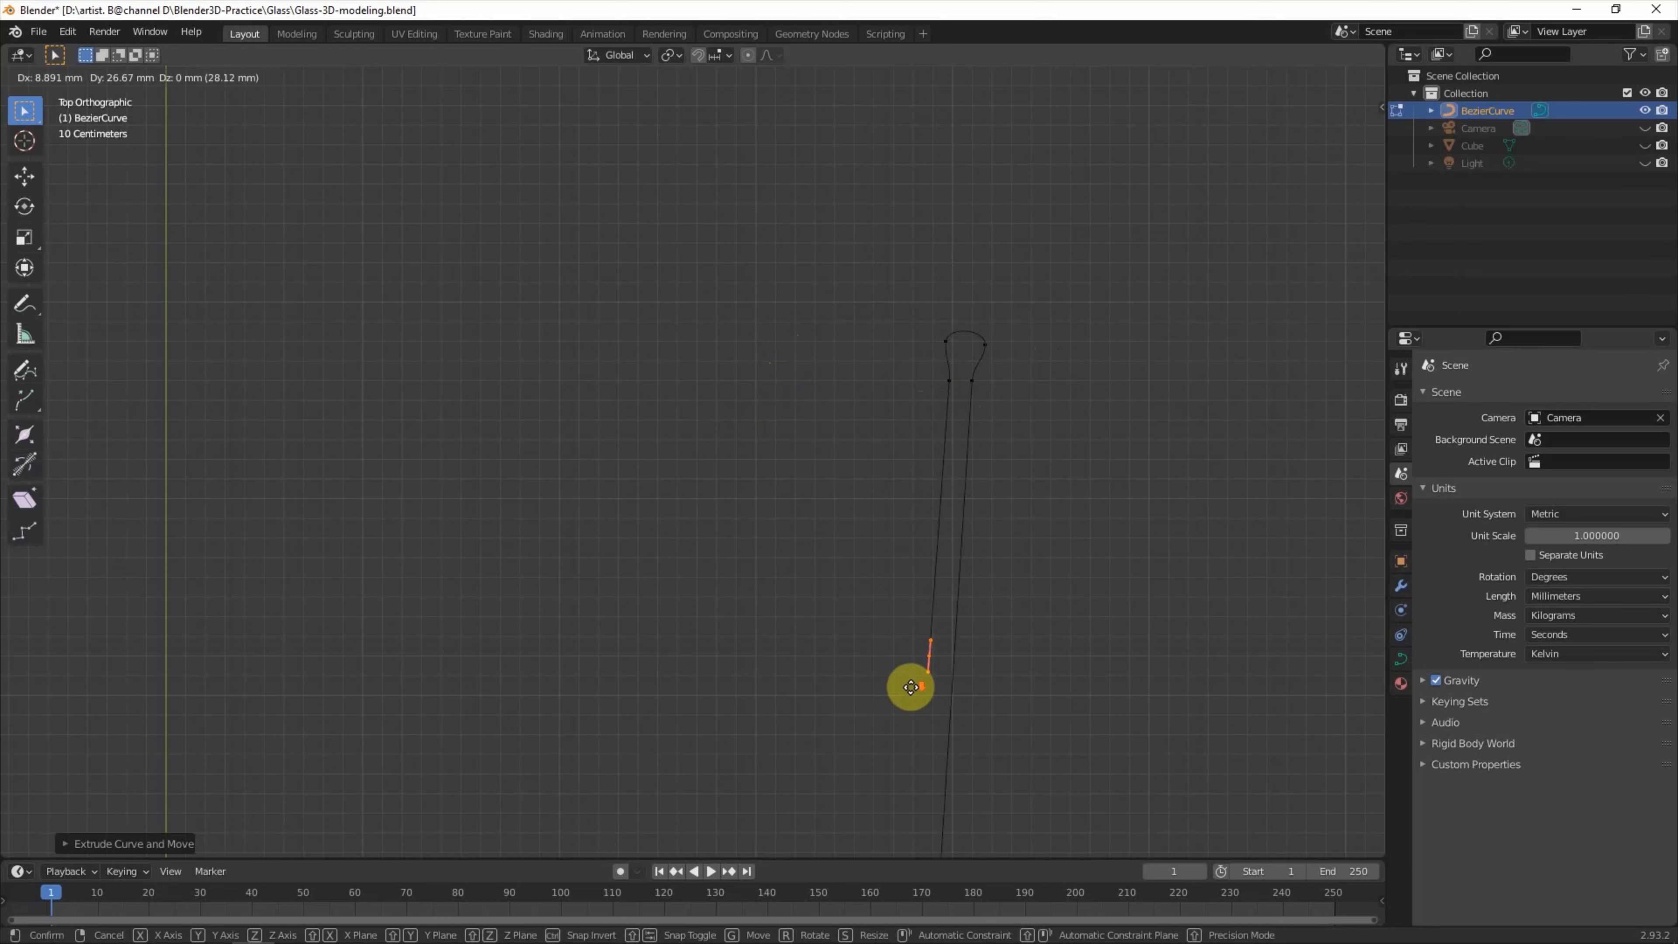
pyautogui.click(891, 795)
pyautogui.keyDown('shift'); pyautogui.moveTo(891, 795); pyautogui.dragTo(1030, 240, button='middle'); pyautogui.keyUp('shift')
pyautogui.scroll(-5, 1030, 240)
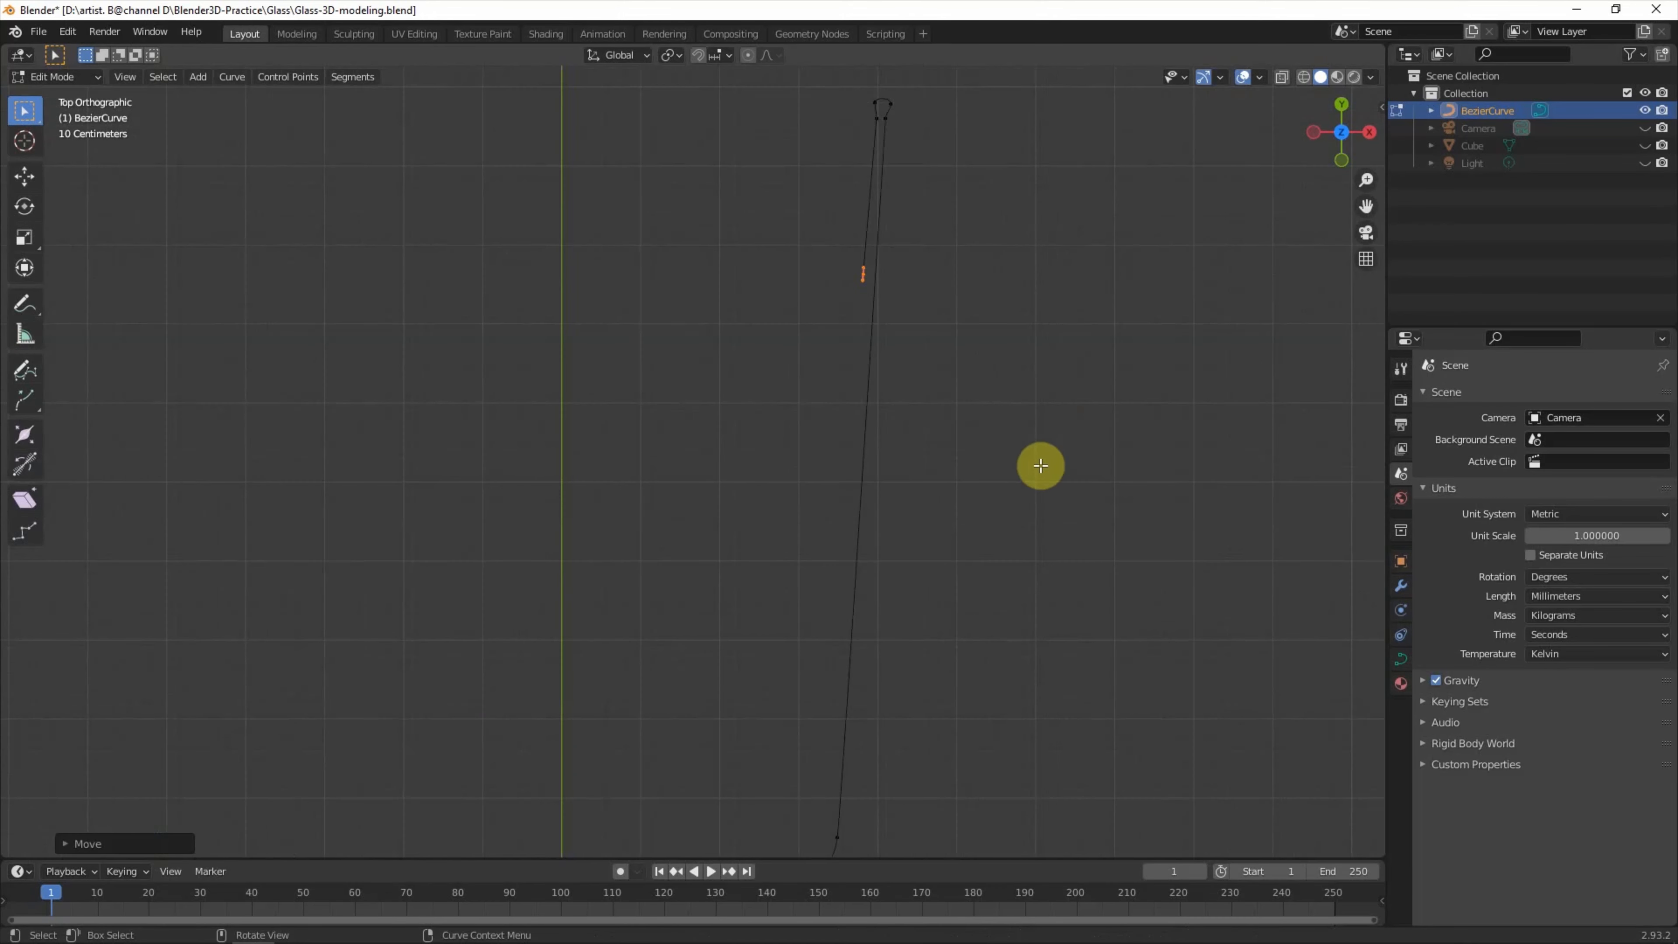
pyautogui.press('g')
pyautogui.click(1013, 842)
pyautogui.keyDown('shift'); pyautogui.moveTo(1005, 753); pyautogui.dragTo(1083, 428, button='middle'); pyautogui.keyUp('shift')
pyautogui.scroll(1, 1054, 468)
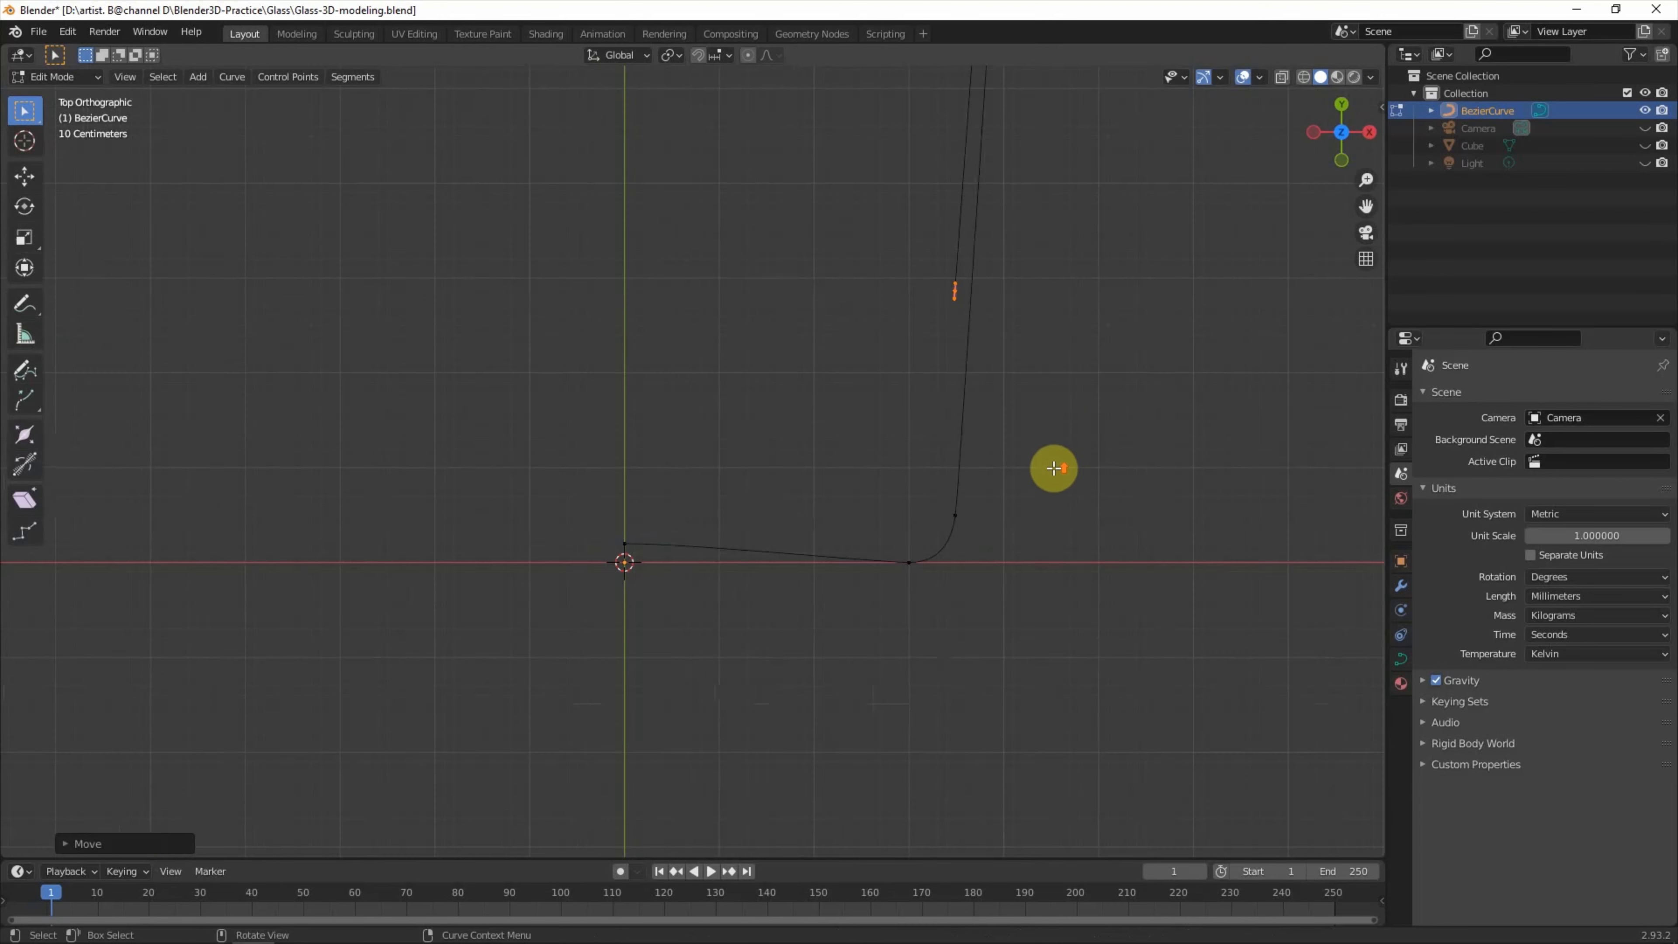
pyautogui.press('g')
pyautogui.click(1069, 444)
pyautogui.press('s')
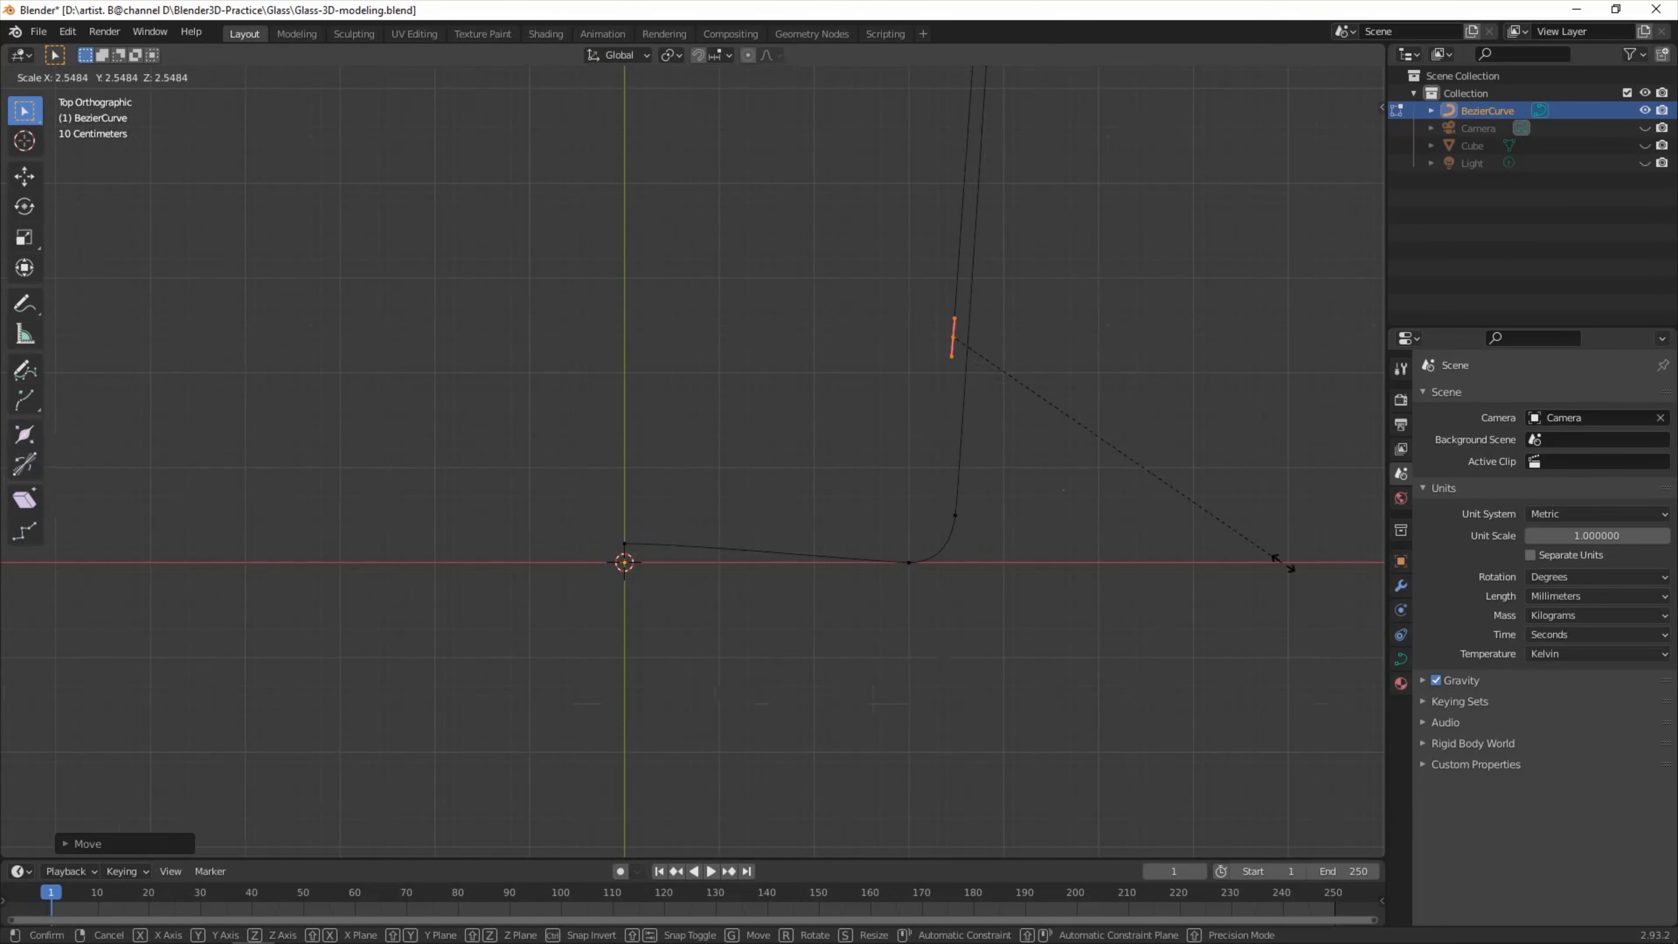
pyautogui.click(1331, 593)
# Step: Extrude a point inward and slightly down from the inner wall's lower end and rotate its handles nearly horizontal to round the inner corner
pyautogui.keyDown('shift'); pyautogui.moveTo(1124, 444); pyautogui.dragTo(1143, 562, button='middle'); pyautogui.keyUp('shift')
pyautogui.scroll(1, 1149, 539)
pyautogui.press('e')
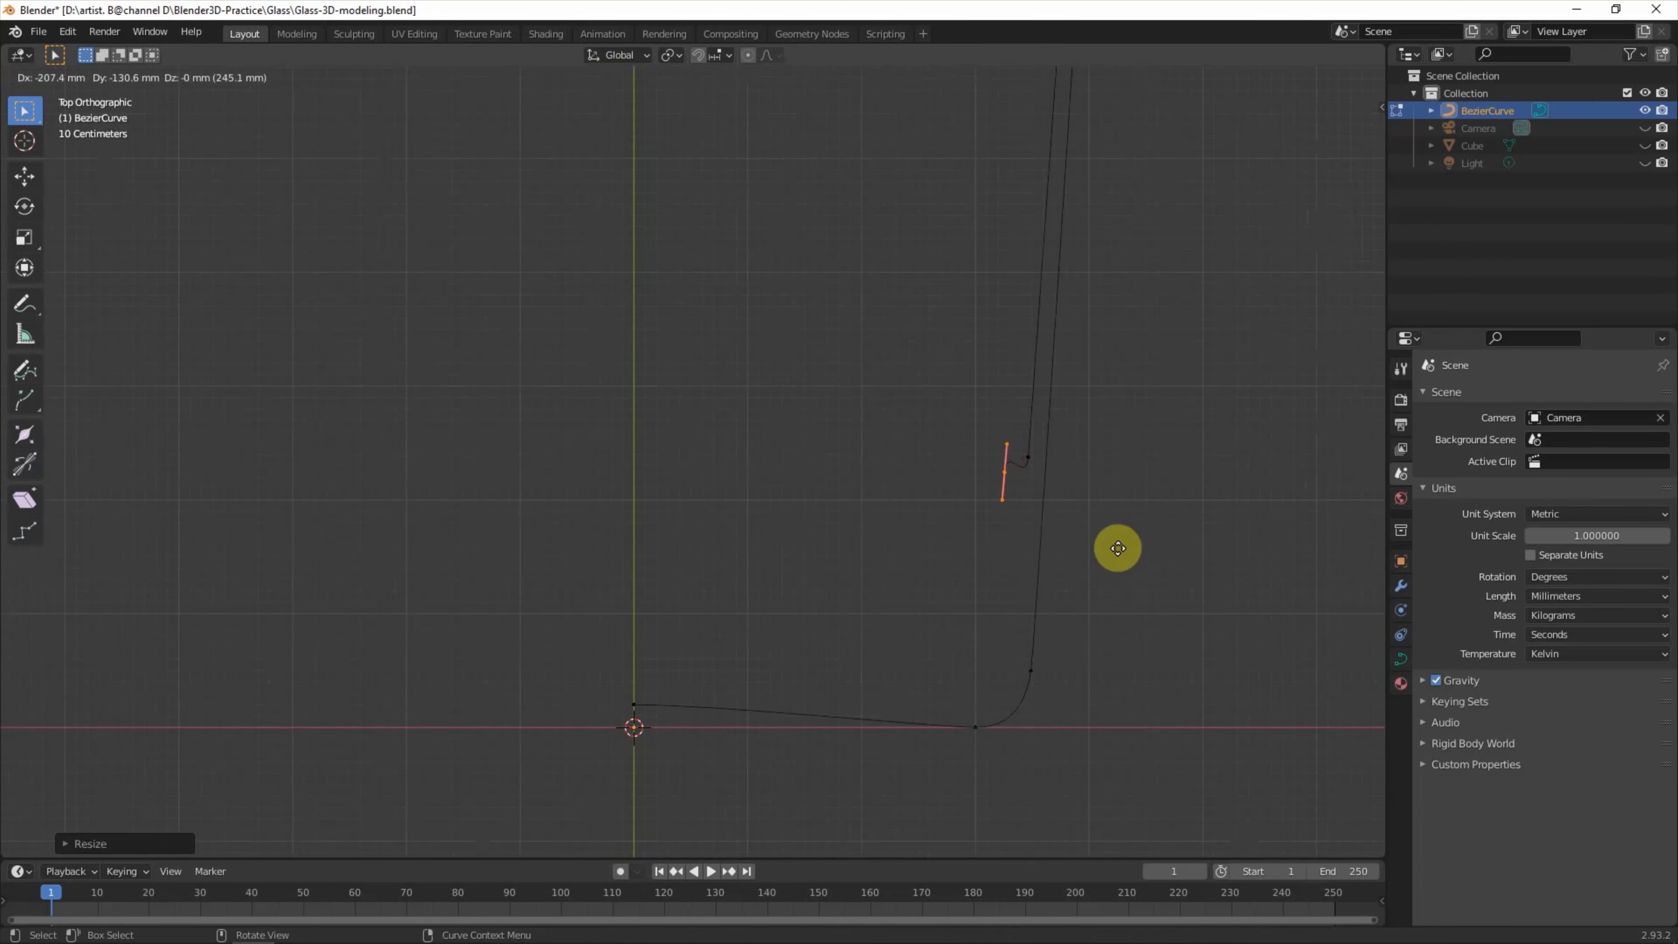
pyautogui.press('r')
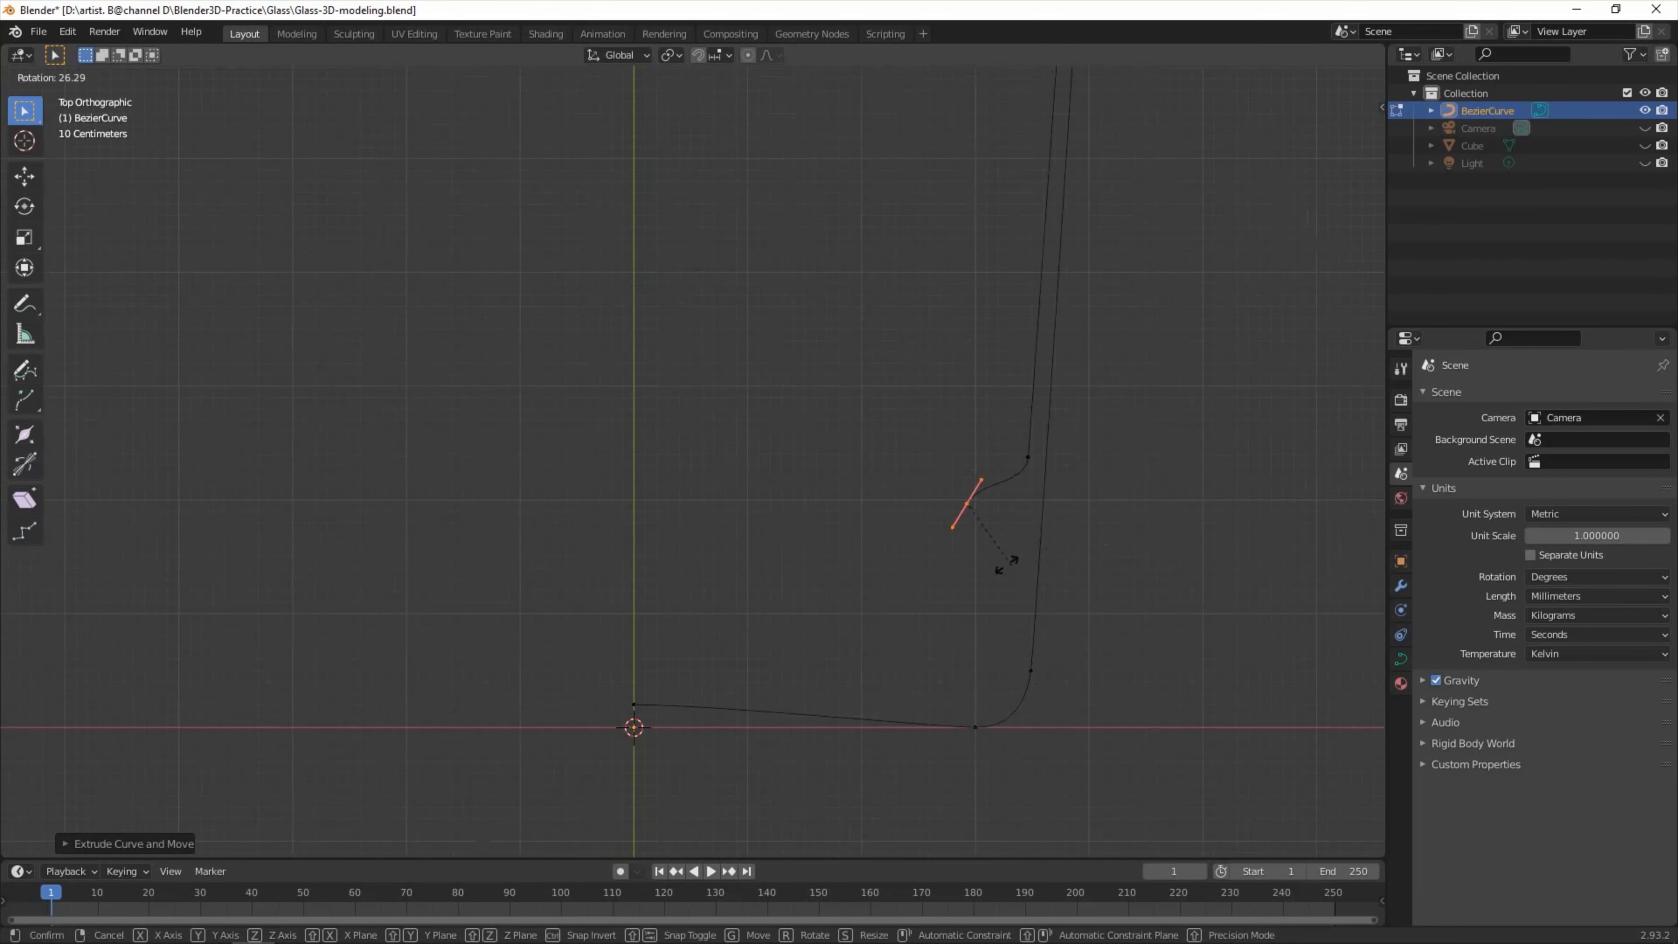
pyautogui.click(875, 673)
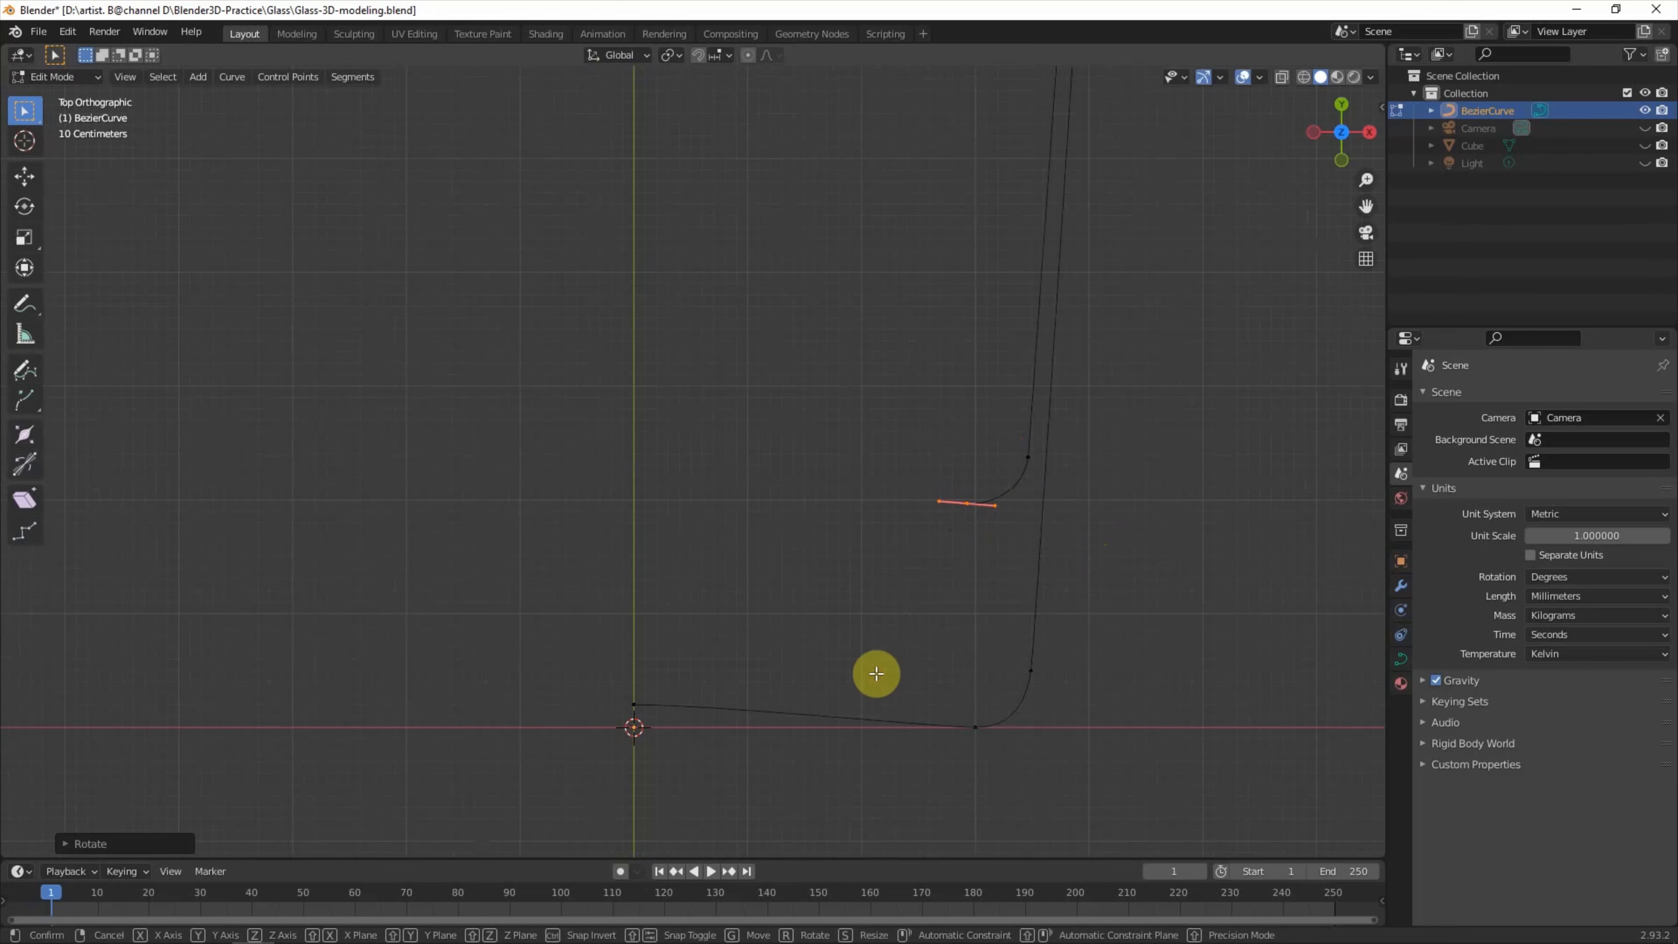
# Step: Extrude the inner floor to the central axis and adjust the end point's handles to give the floor a gentle rise
pyautogui.press('e')
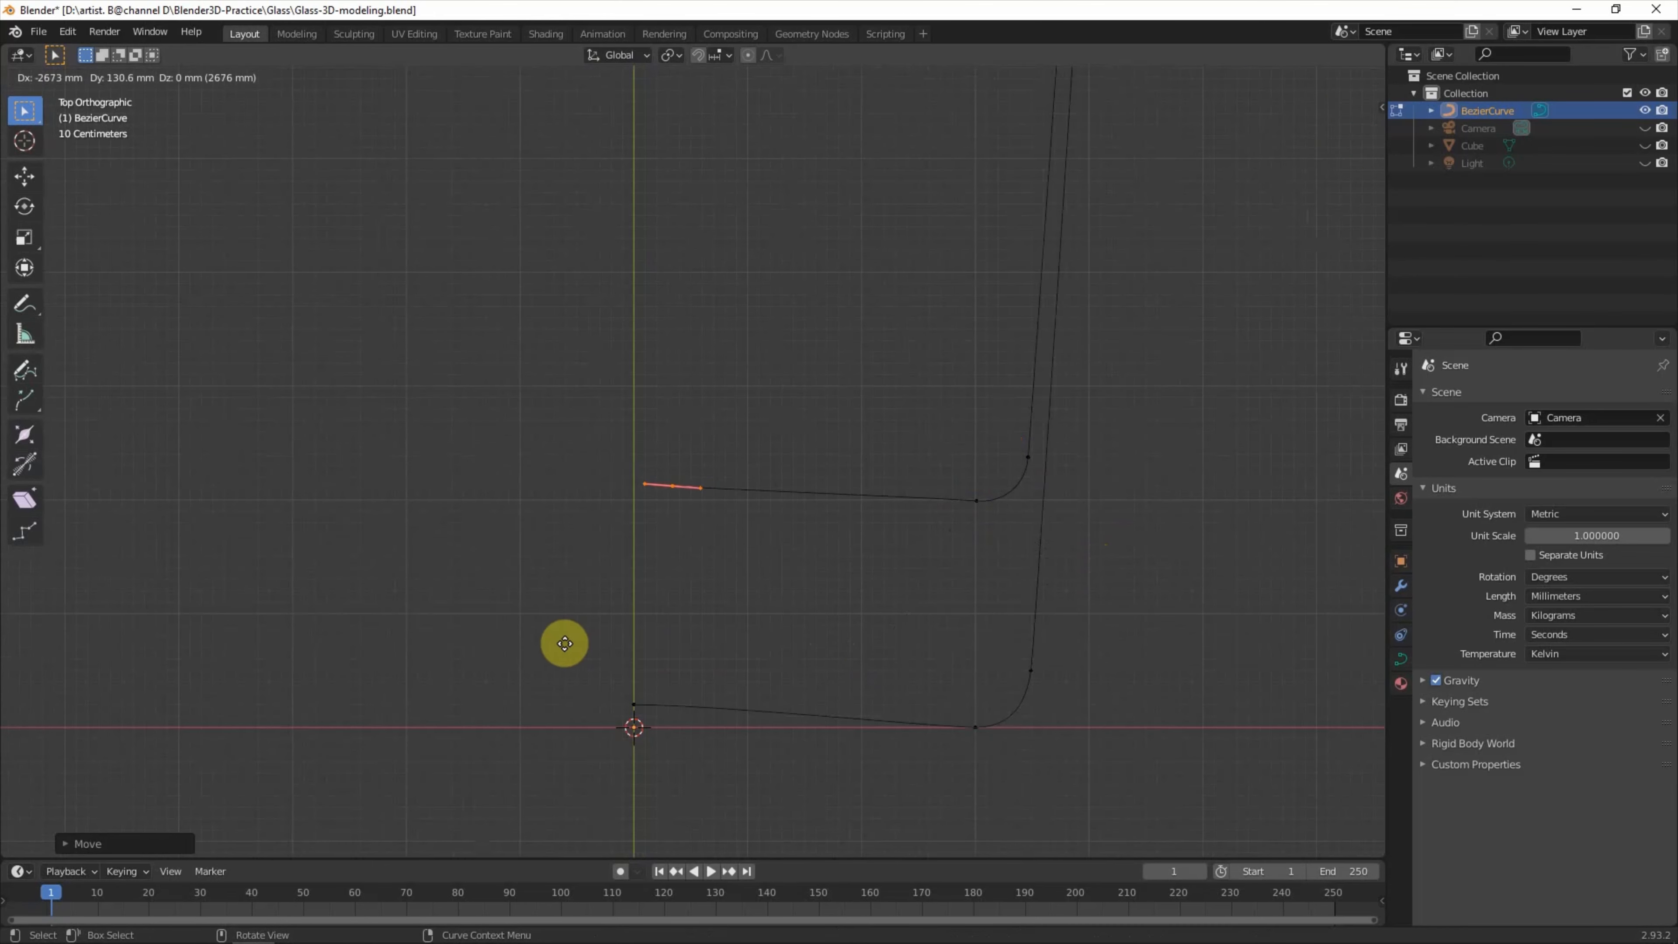
pyautogui.click(524, 644)
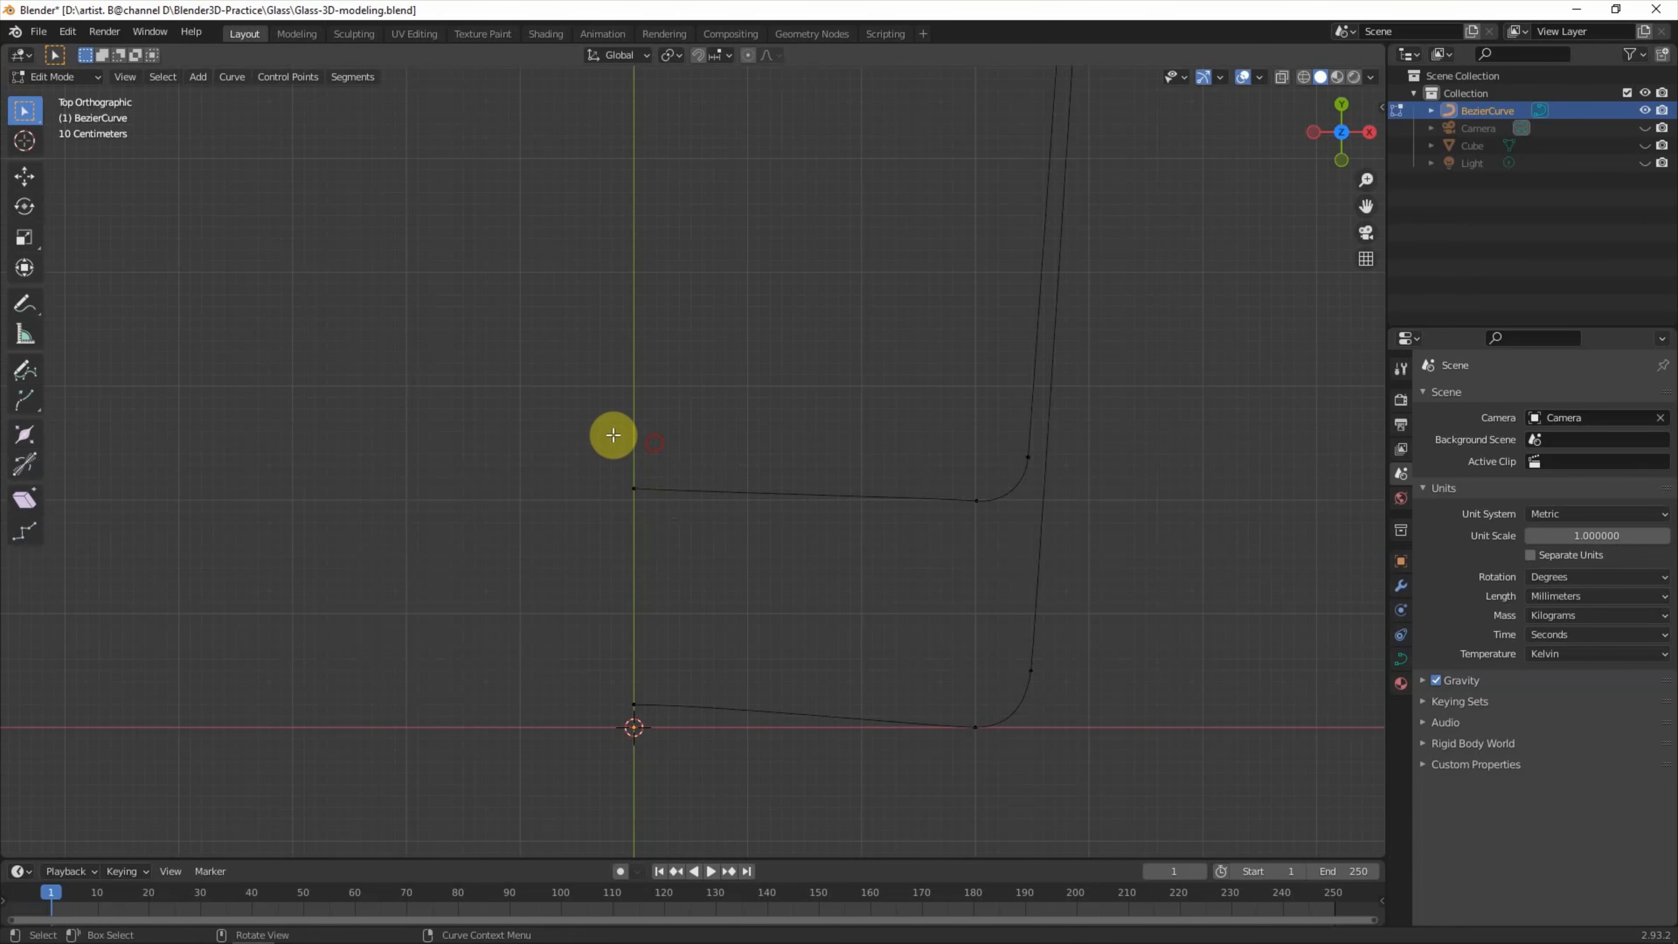
pyautogui.press('s')
pyautogui.click(876, 584)
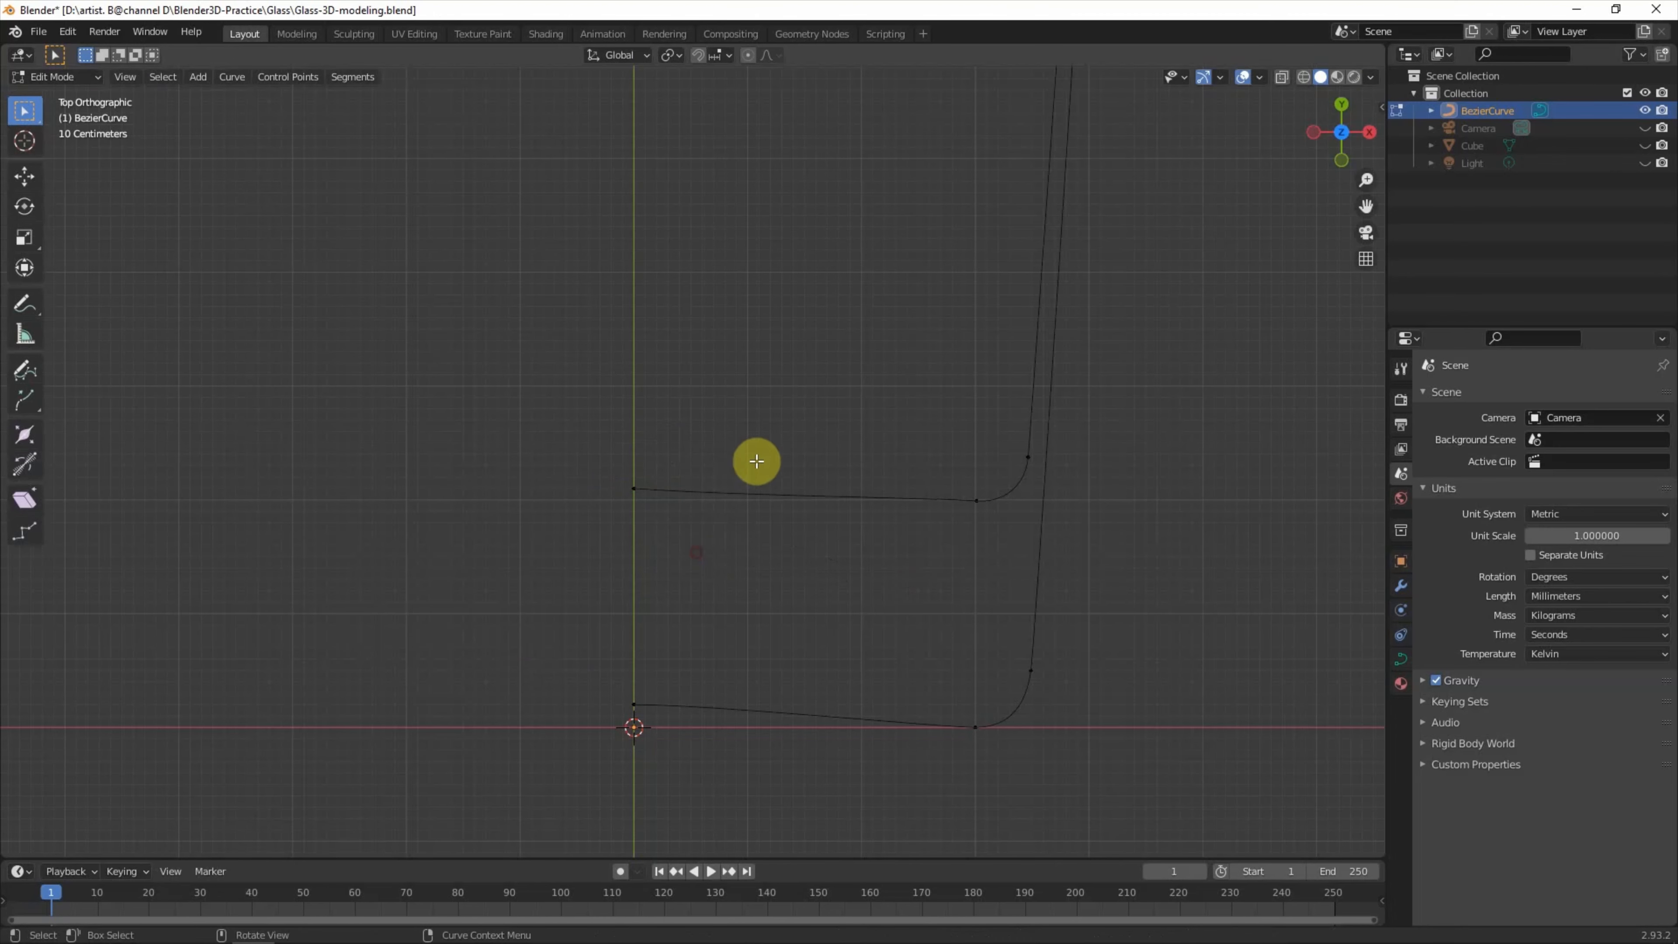
pyautogui.click(710, 474)
pyautogui.press('g')
pyautogui.click(774, 508)
pyautogui.click(404, 424)
# Step: Return the finished profile curve to Object Mode and view it in perspective
pyautogui.scroll(-1, 845, 543)
pyautogui.scroll(-3, 837, 540)
pyautogui.keyDown('shift'); pyautogui.moveTo(1020, 398); pyautogui.dragTo(1006, 564, button='middle'); pyautogui.keyUp('shift')
pyautogui.moveTo(1222, 231); pyautogui.dragTo(952, 354, button='middle')
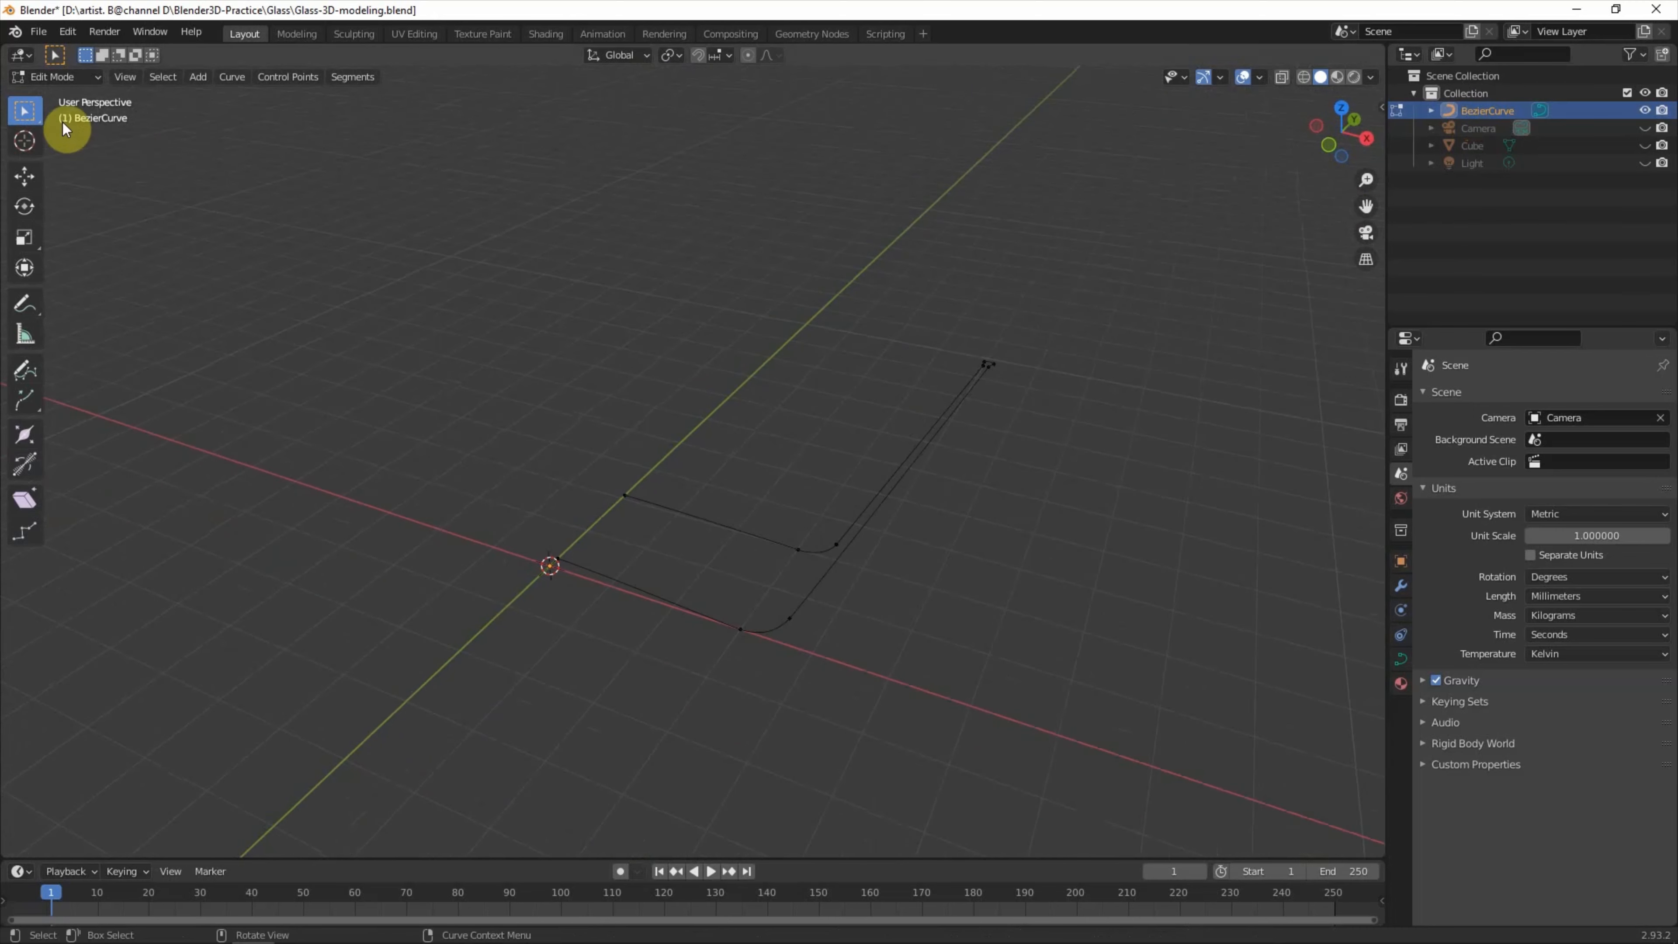
pyautogui.keyDown('shift'); pyautogui.moveTo(446, 265); pyautogui.dragTo(465, 256, button='middle'); pyautogui.keyUp('shift')
pyautogui.click(81, 80)
pyautogui.click(79, 94)
pyautogui.keyDown('shift'); pyautogui.moveTo(486, 335); pyautogui.dragTo(539, 323, button='middle'); pyautogui.keyUp('shift')
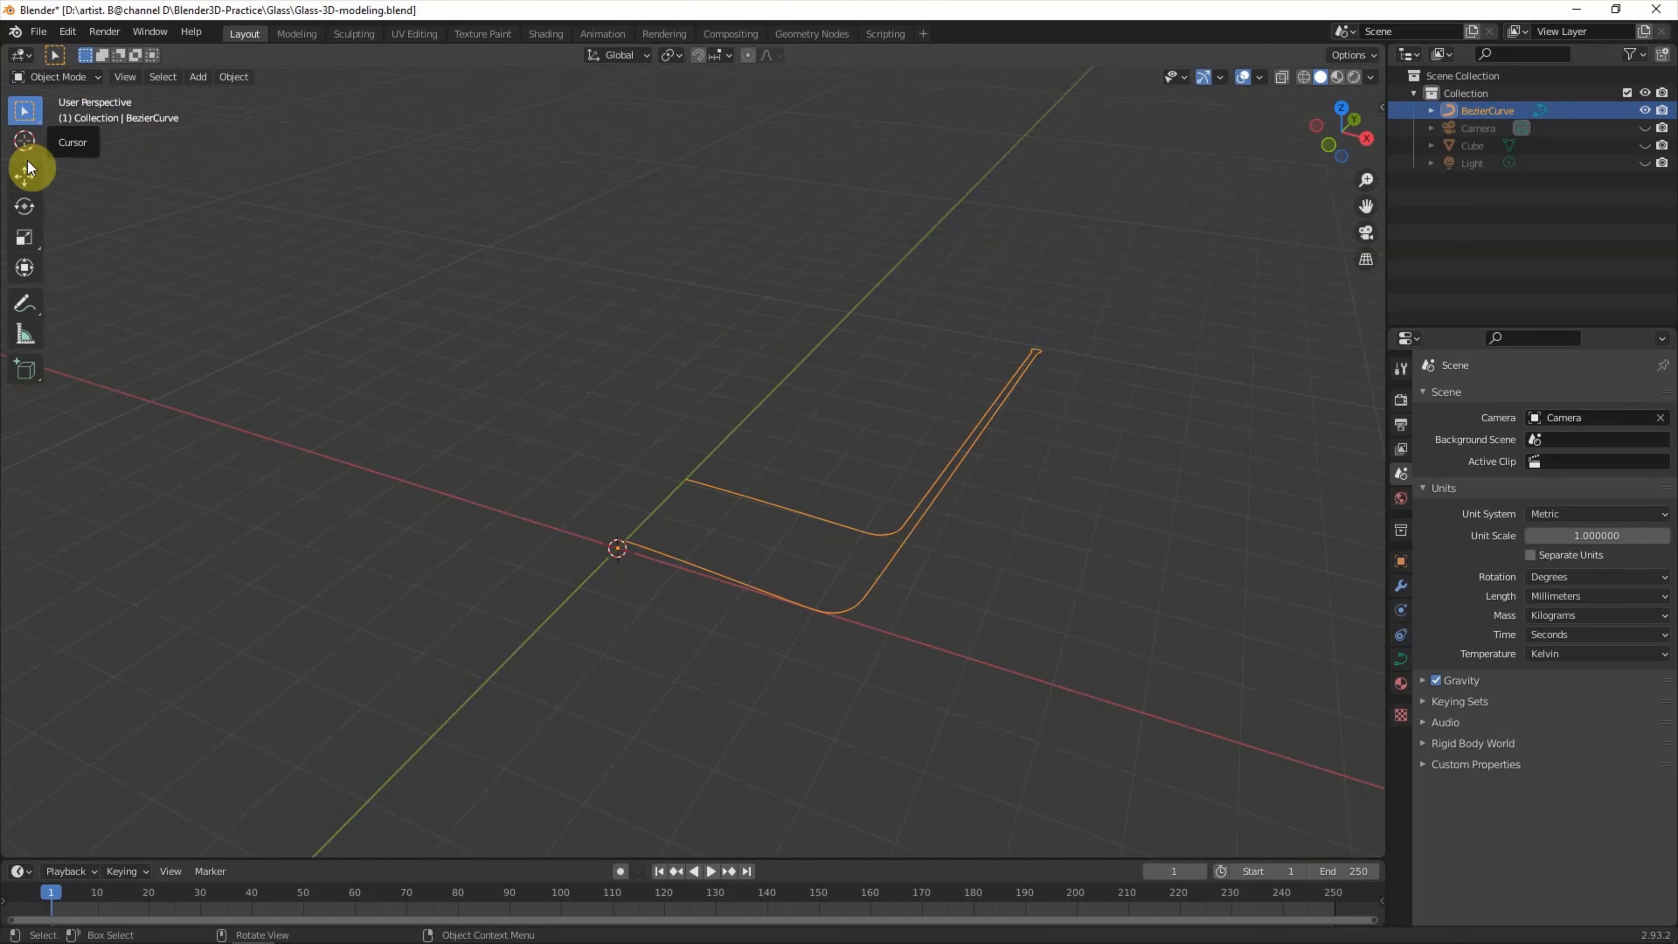
pyautogui.click(27, 208)
pyautogui.moveTo(598, 510); pyautogui.dragTo(602, 549)
pyautogui.hotkey('ctrl', 'z')
# Step: Set the curve's X rotation to 90° to stand the profile upright
pyautogui.click(1400, 561)
pyautogui.click(1579, 506)
pyautogui.write('90')
pyautogui.press('Return')
pyautogui.moveTo(1185, 537); pyautogui.dragTo(1060, 461, button='middle')
pyautogui.click(35, 123)
pyautogui.click(641, 391)
pyautogui.keyDown('shift'); pyautogui.moveTo(664, 402); pyautogui.dragTo(734, 443, button='middle'); pyautogui.keyUp('shift')
# Step: Add a Screw modifier to the Bezier curve and set its axis to Y to revolve the glass
pyautogui.click(1401, 586)
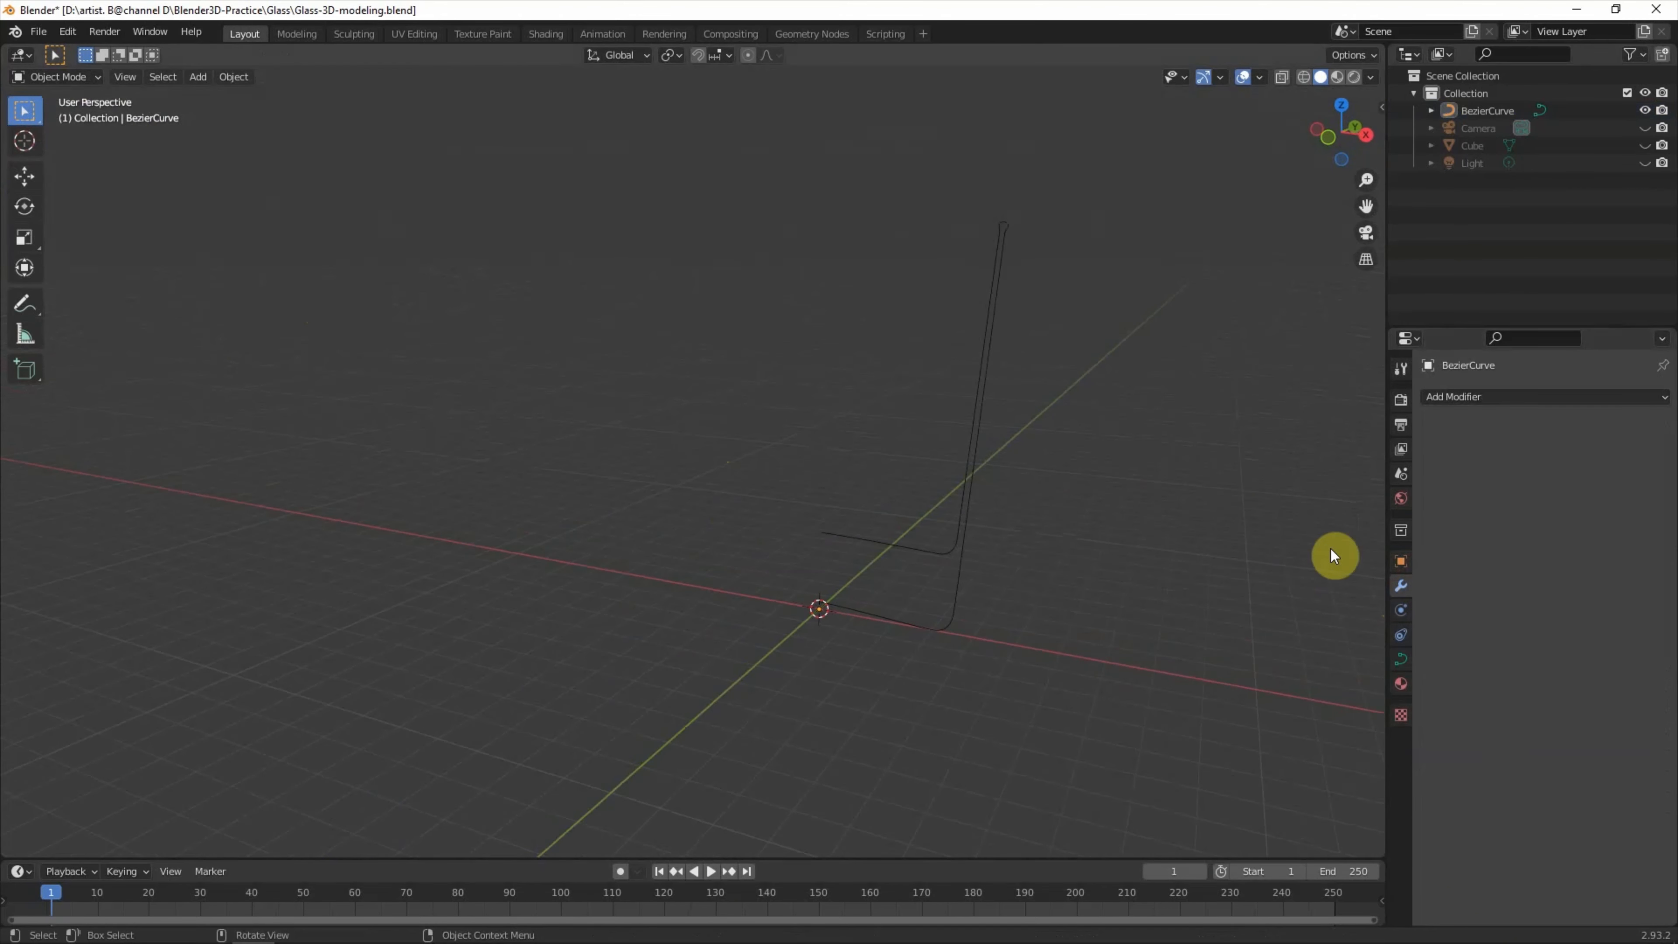
pyautogui.click(1487, 111)
pyautogui.click(1492, 396)
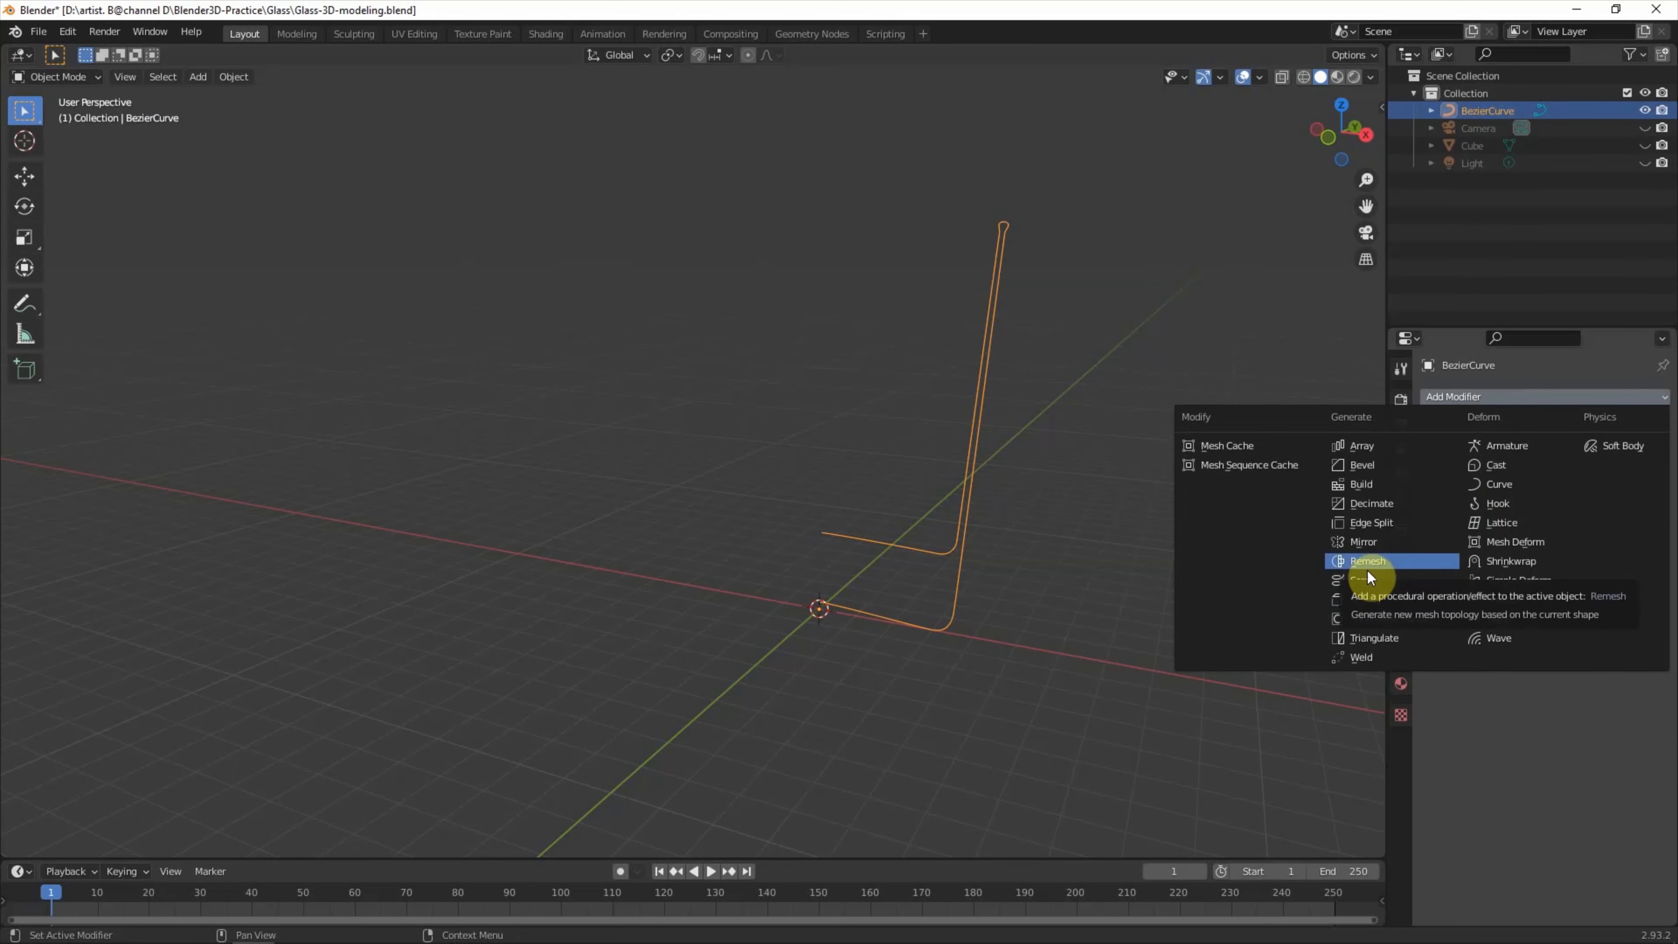
pyautogui.click(1390, 581)
pyautogui.moveTo(1159, 526); pyautogui.dragTo(1136, 457, button='middle')
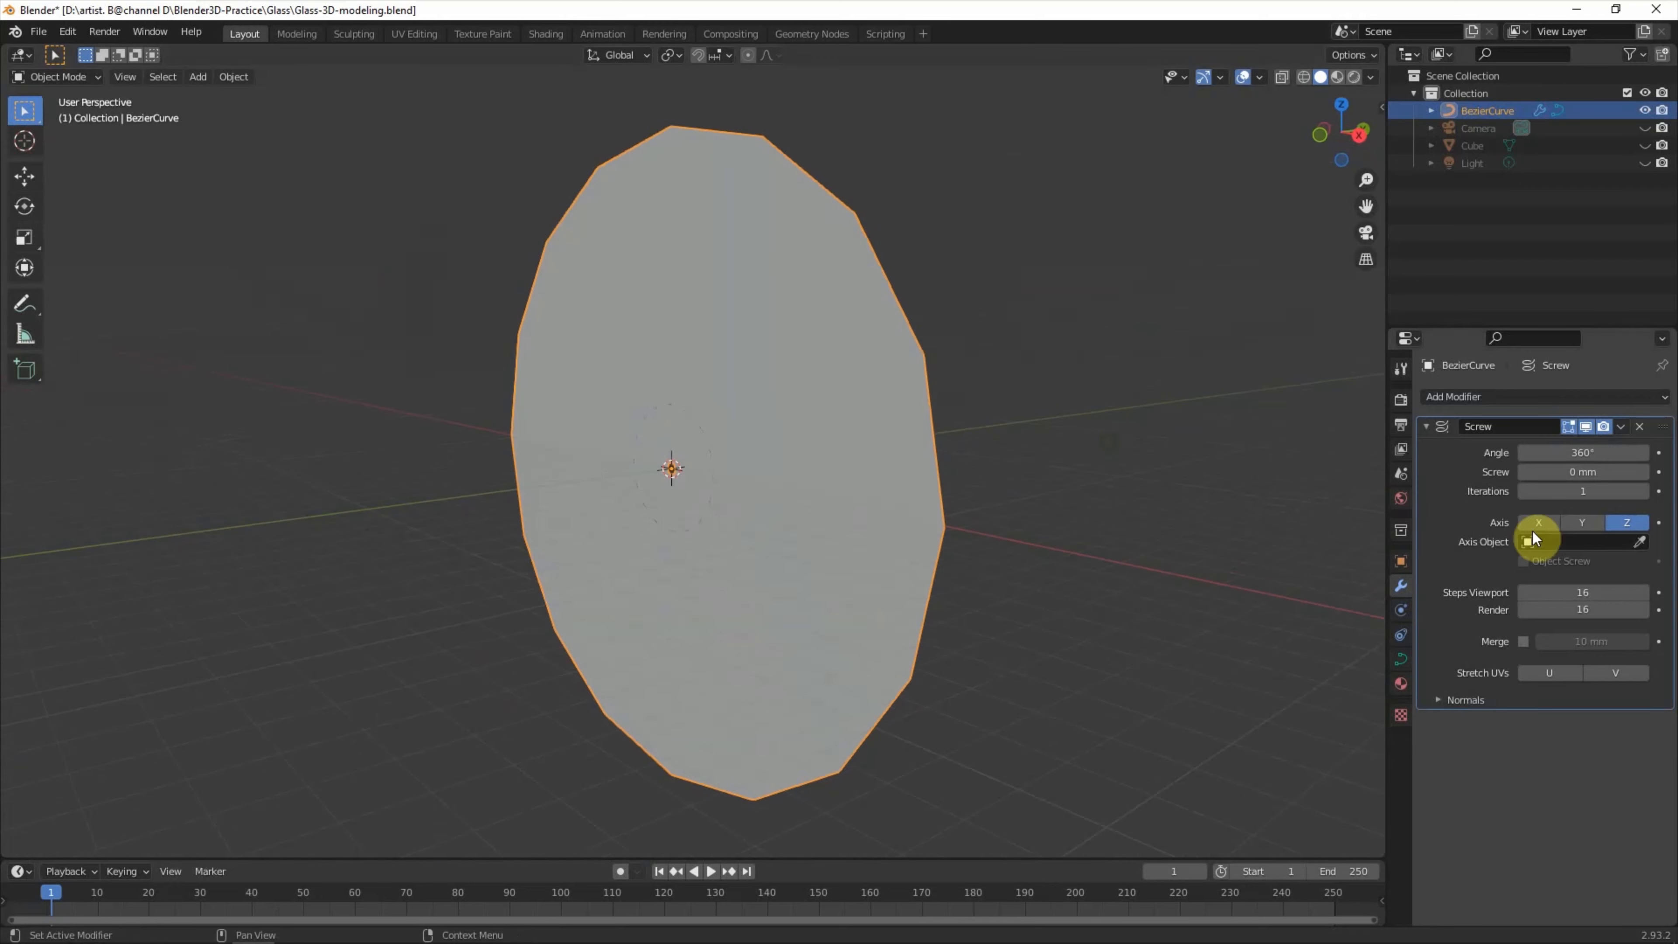
pyautogui.click(1579, 523)
pyautogui.moveTo(993, 503); pyautogui.dragTo(1106, 555, button='middle')
pyautogui.scroll(5, 1116, 515)
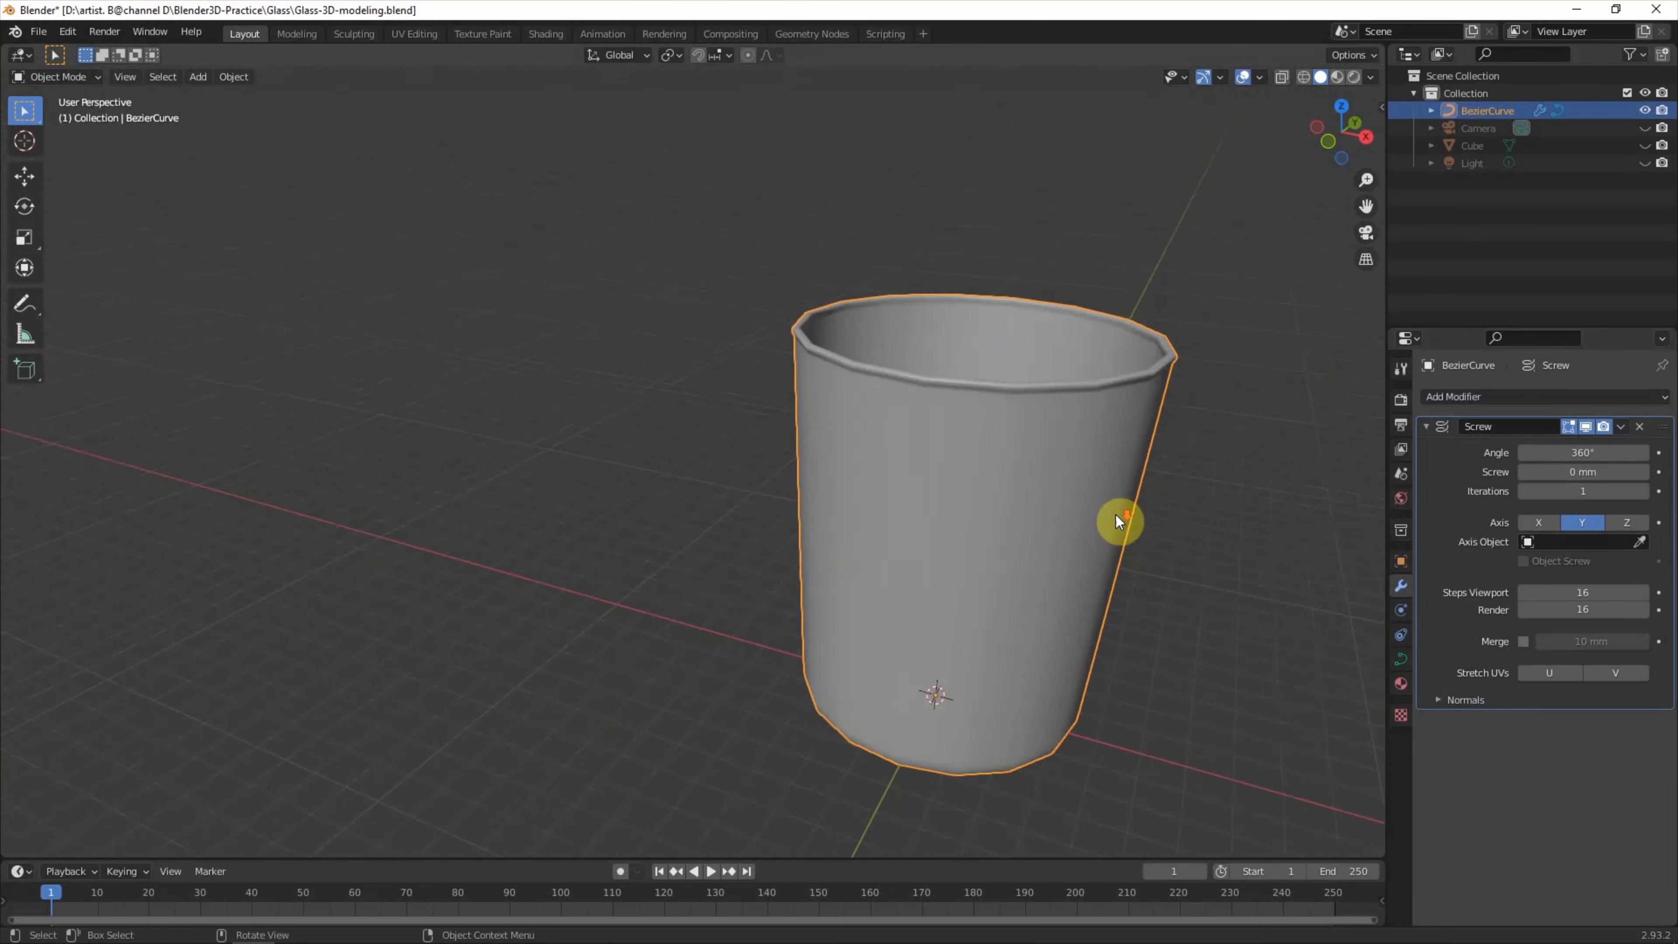
# Step: Frame the glass and enable the wireframe overlay on its surface
pyautogui.scroll(-3, 1116, 515)
pyautogui.press('KP_Decimal')
pyautogui.moveTo(1116, 458); pyautogui.dragTo(1132, 503, button='middle')
pyautogui.click(1247, 84)
pyautogui.click(1161, 367)
pyautogui.moveTo(1042, 412); pyautogui.dragTo(1098, 464, button='middle')
pyautogui.click(1081, 420)
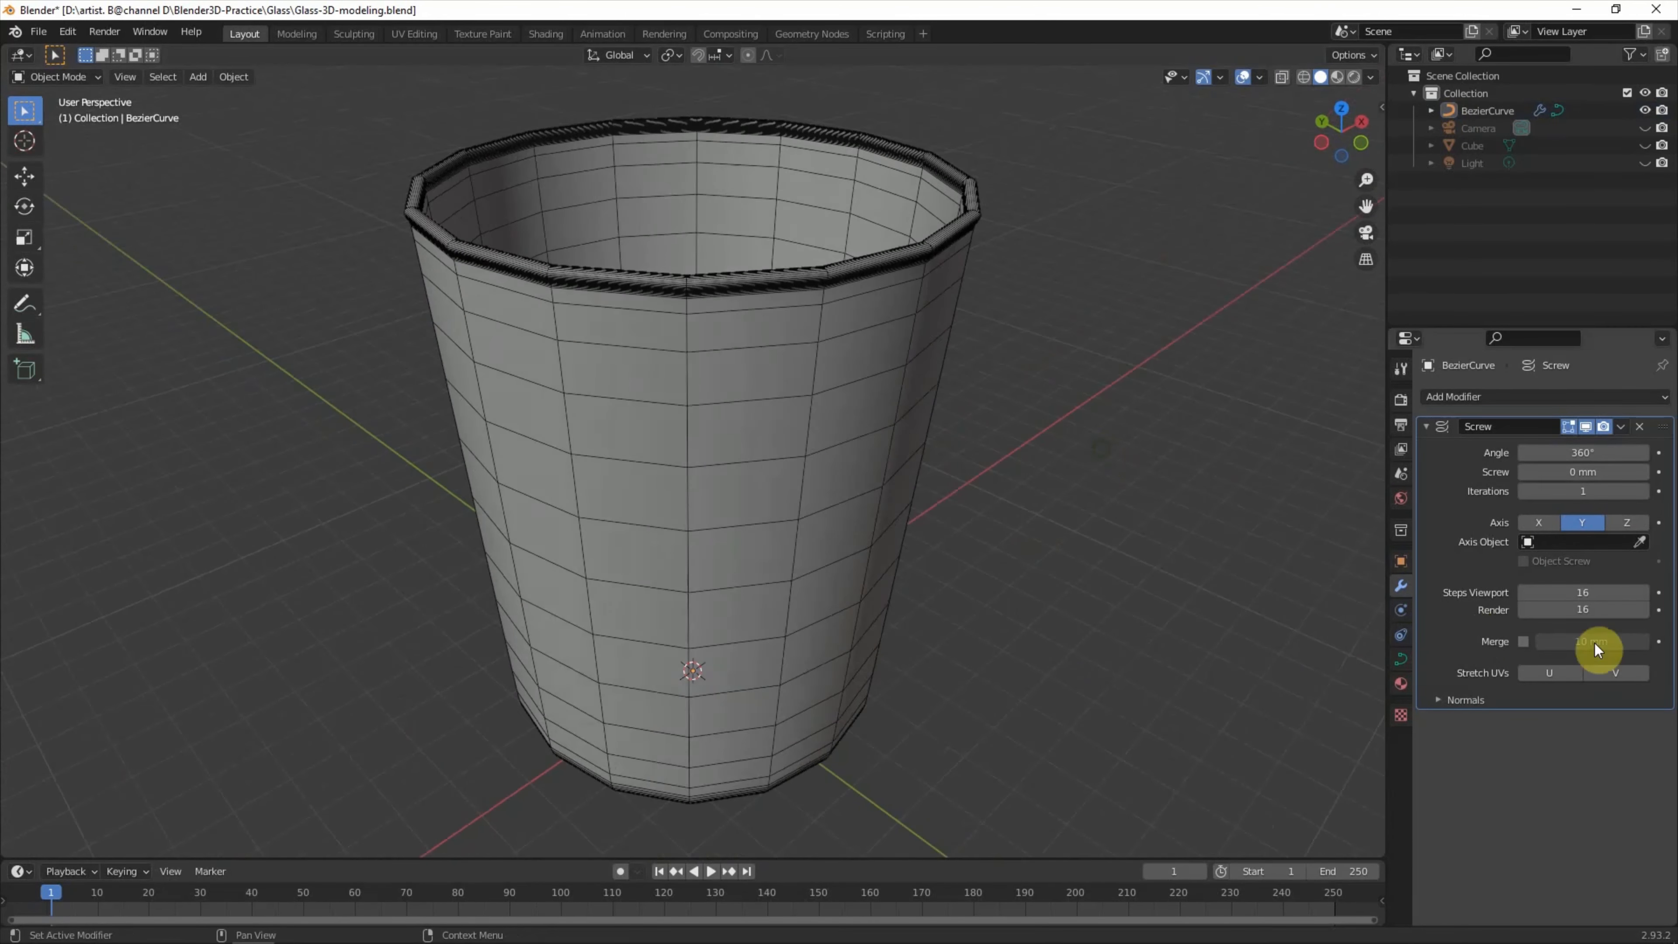
# Step: Try a smaller Screw angle to open the glass and set it back to 360°
pyautogui.moveTo(1584, 463); pyautogui.dragTo(1524, 463)
pyautogui.click(1585, 459)
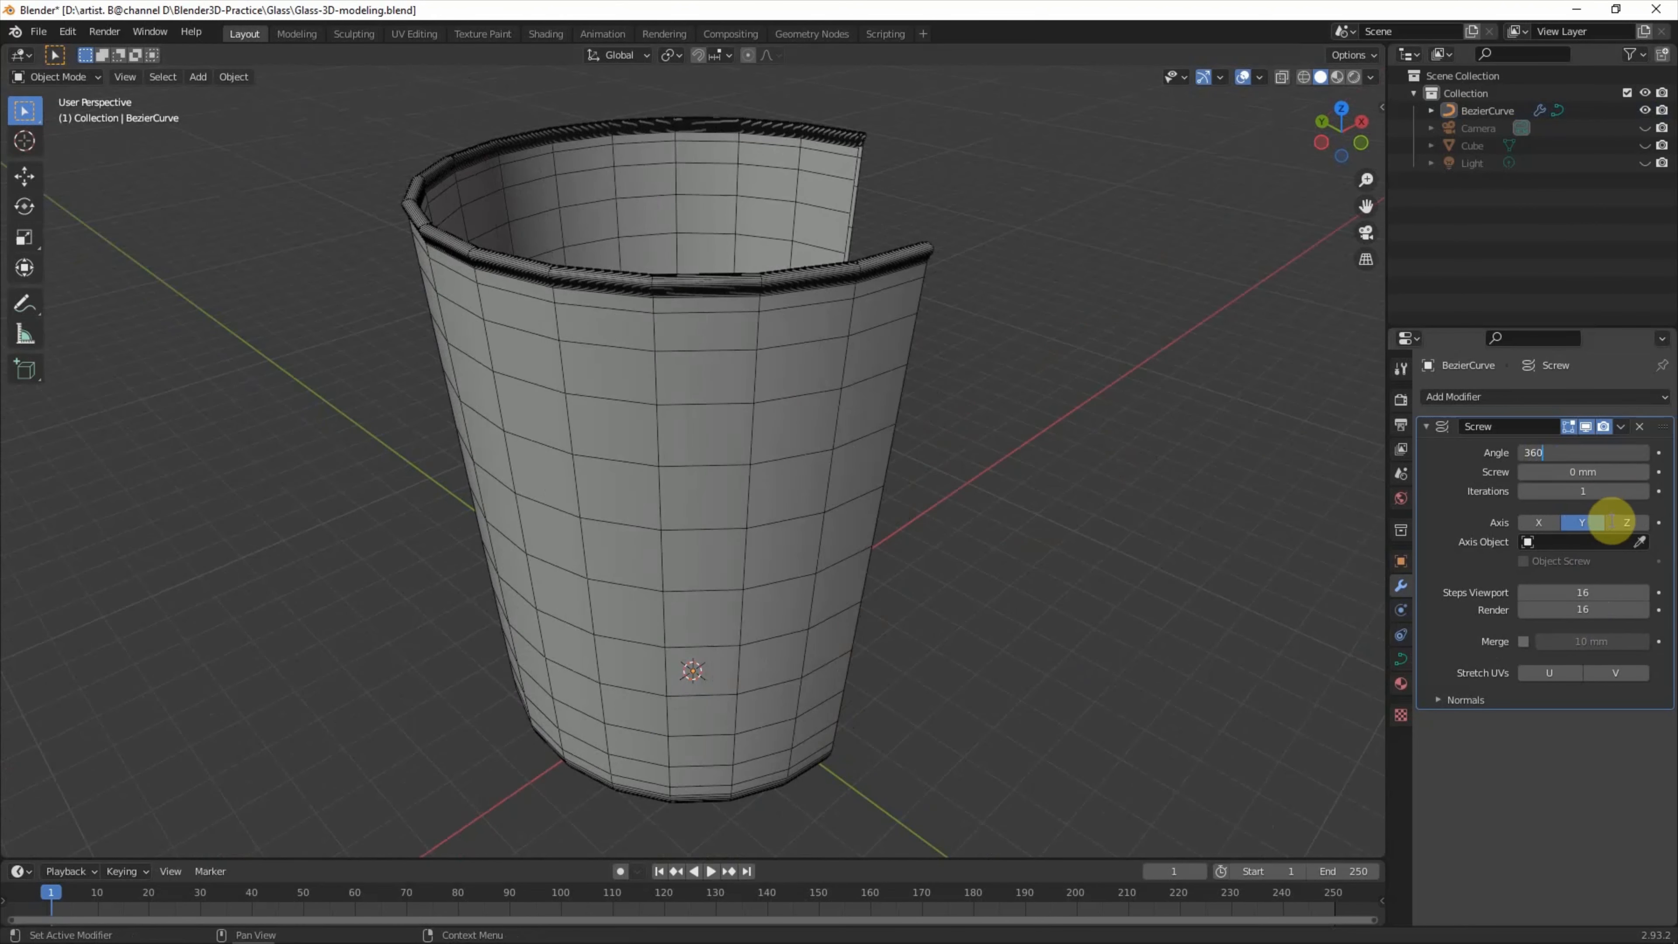
pyautogui.write('360')
pyautogui.press('Return')
# Step: Set the Screw modifier's viewport steps to 32
pyautogui.click(1584, 598)
pyautogui.write('32')
pyautogui.press('Return')
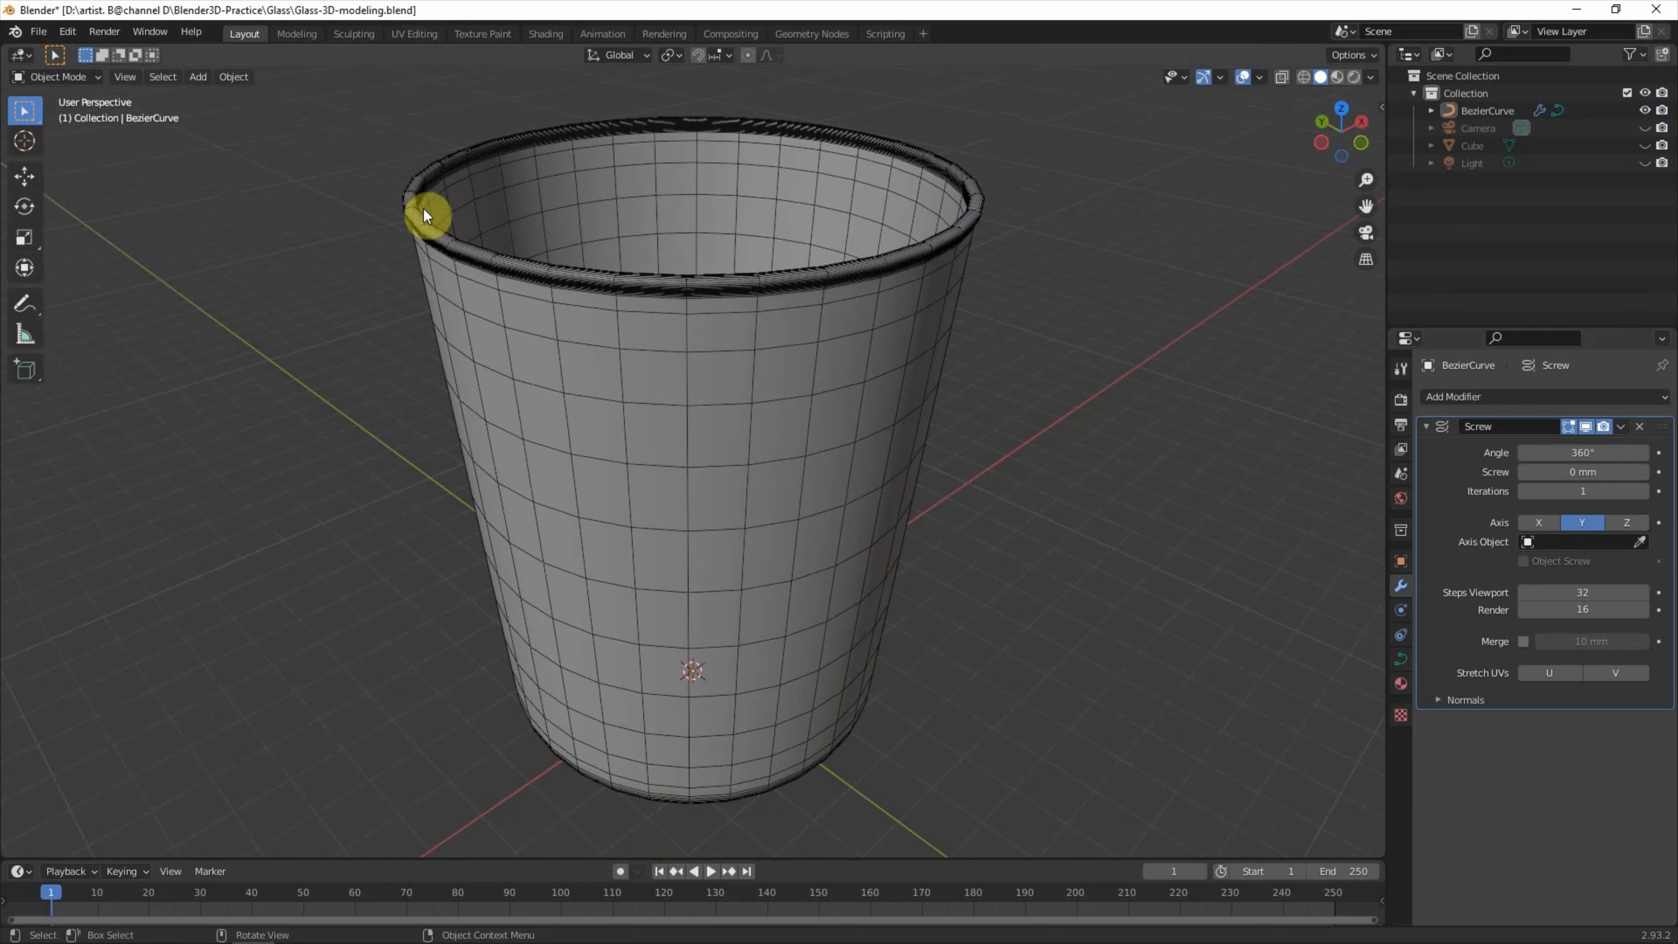
# Step: Enter Edit Mode and select the rim's control points, hiding the Screw modifier's viewport display only while selecting
pyautogui.click(66, 76)
pyautogui.click(67, 111)
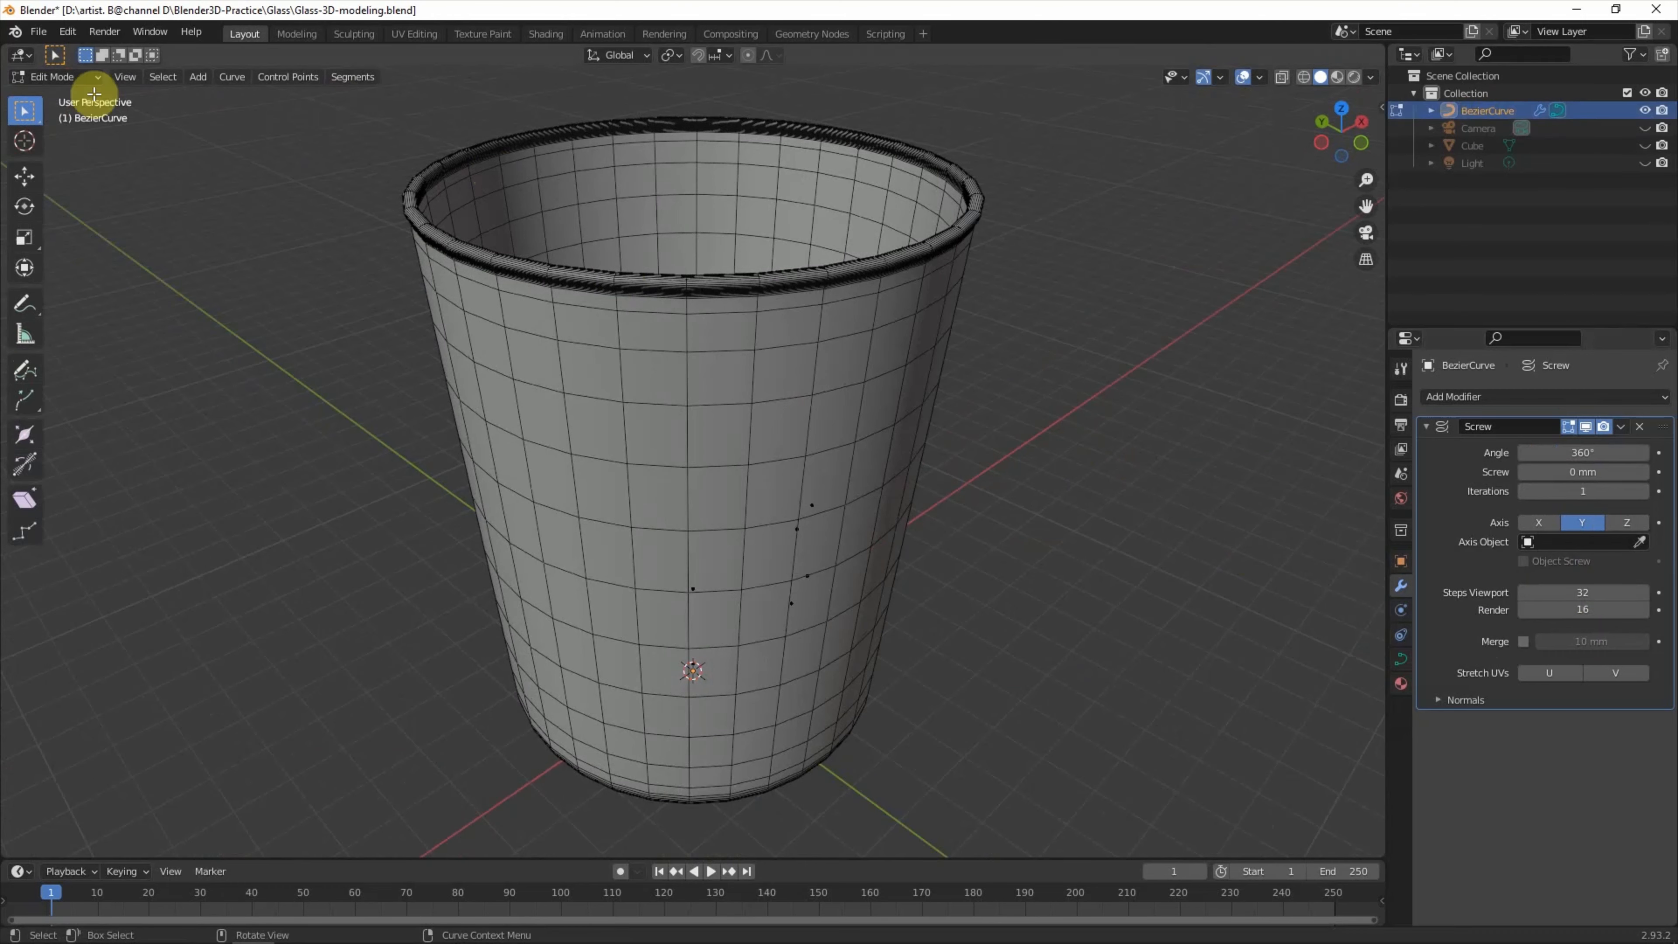
pyautogui.click(1586, 427)
pyautogui.moveTo(941, 410); pyautogui.dragTo(831, 397, button='middle')
pyautogui.moveTo(868, 128); pyautogui.dragTo(982, 214)
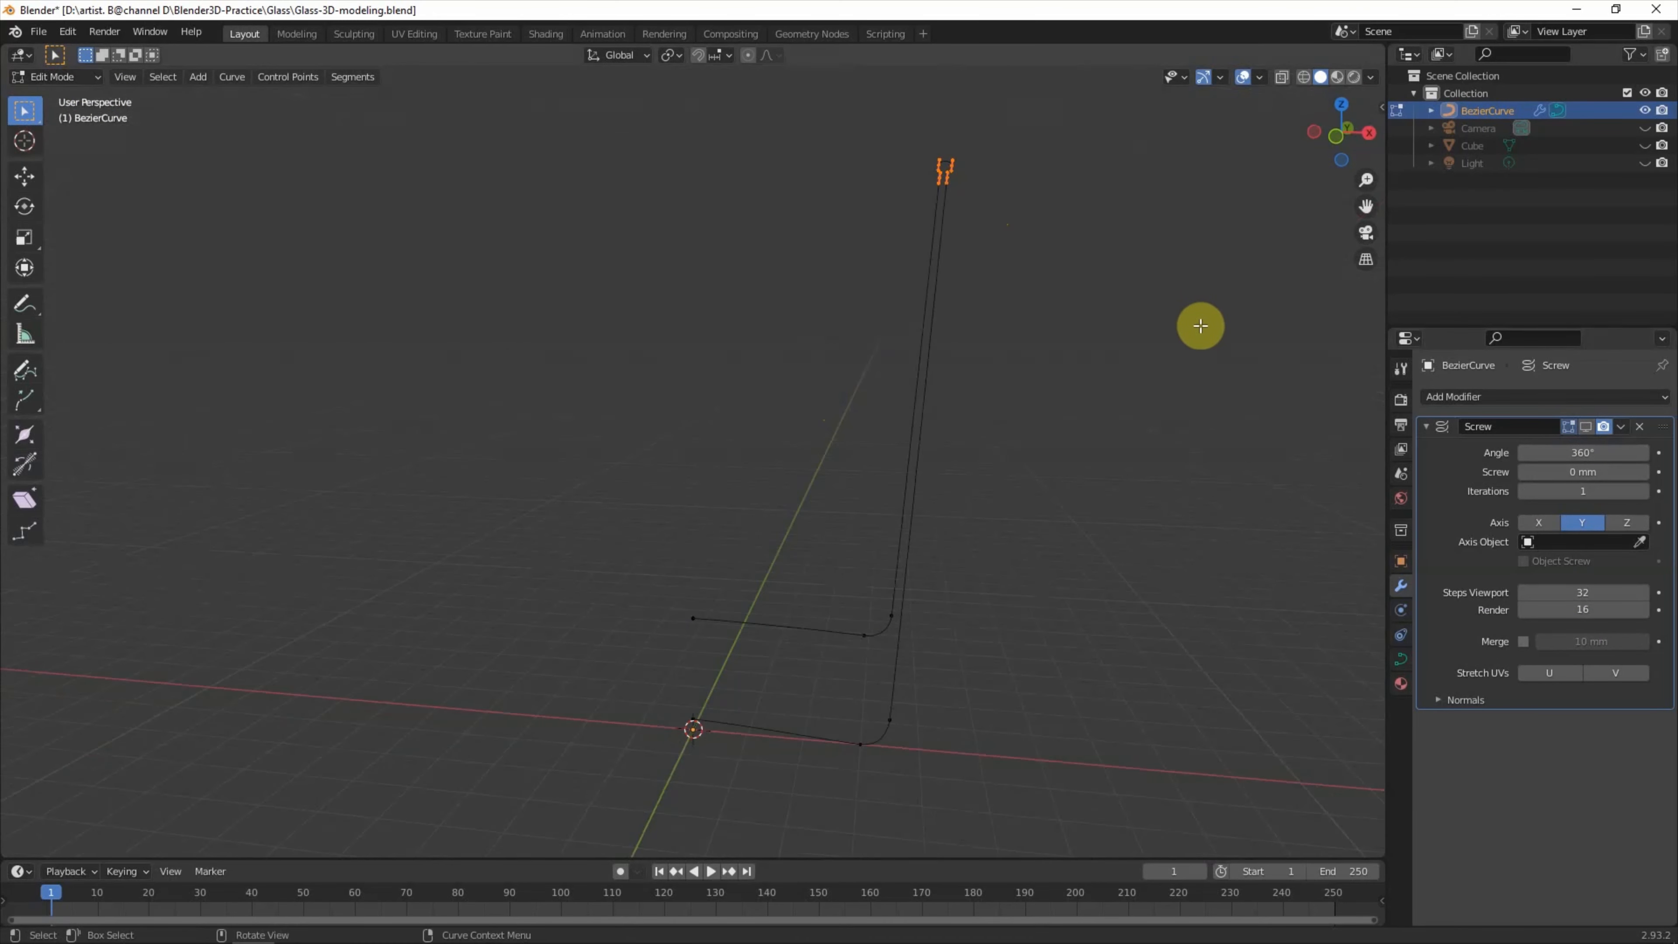
pyautogui.click(1586, 427)
# Step: Try lowering the rim points in the front view, undo the move and return to Object Mode
pyautogui.click(1327, 142)
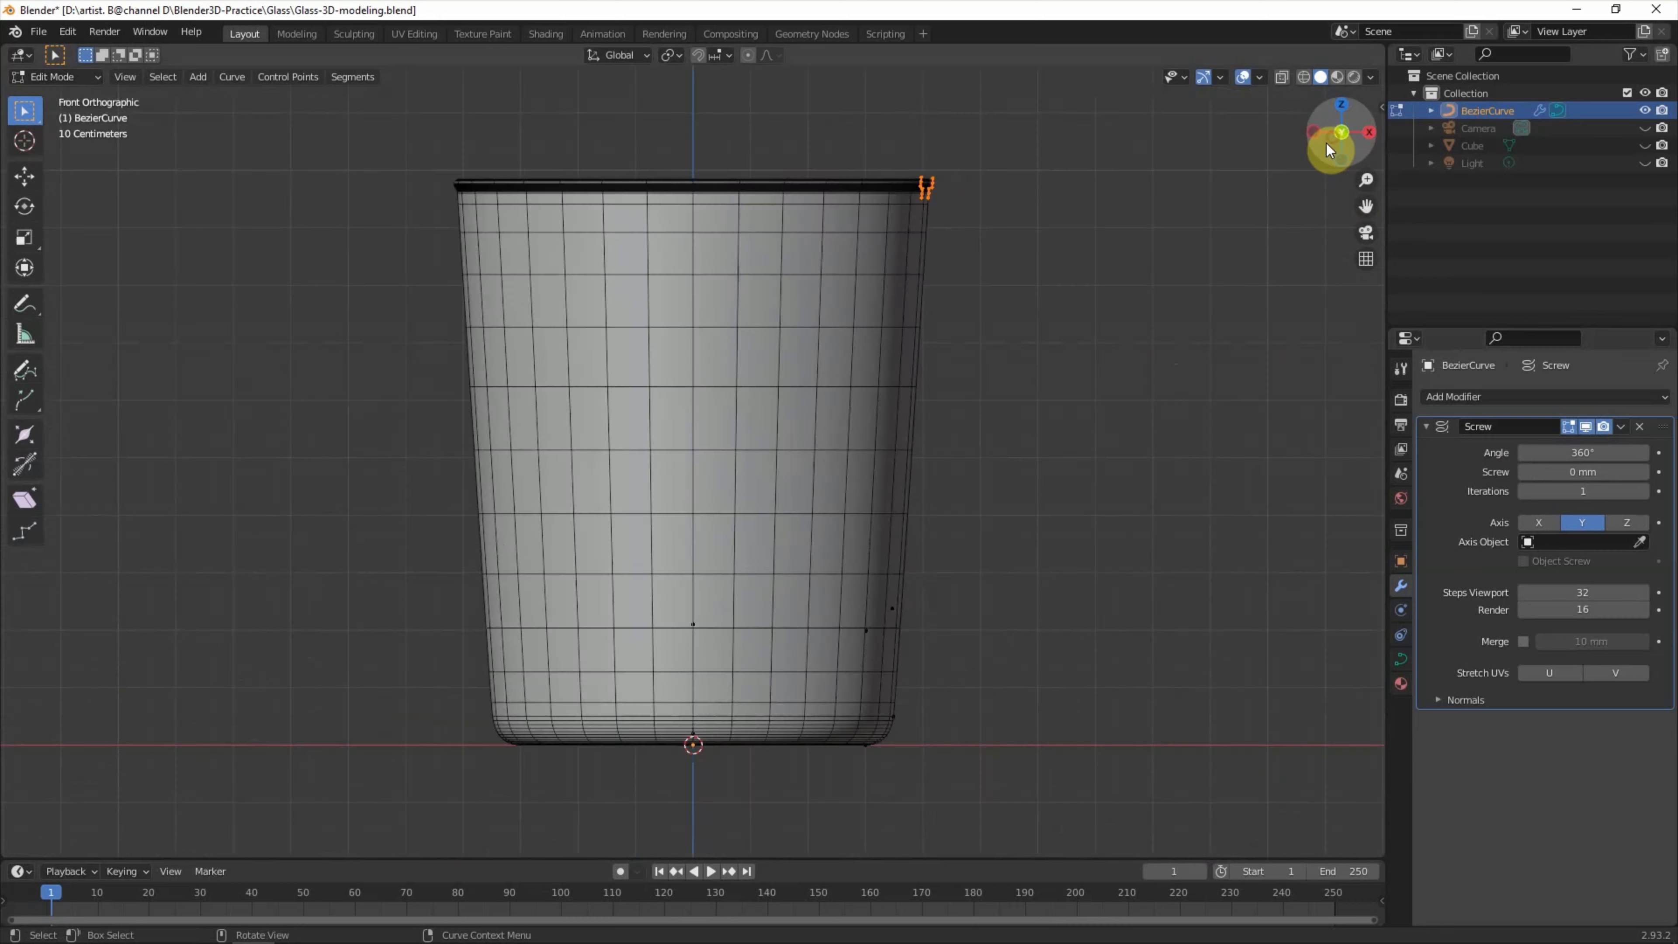
pyautogui.press('g')
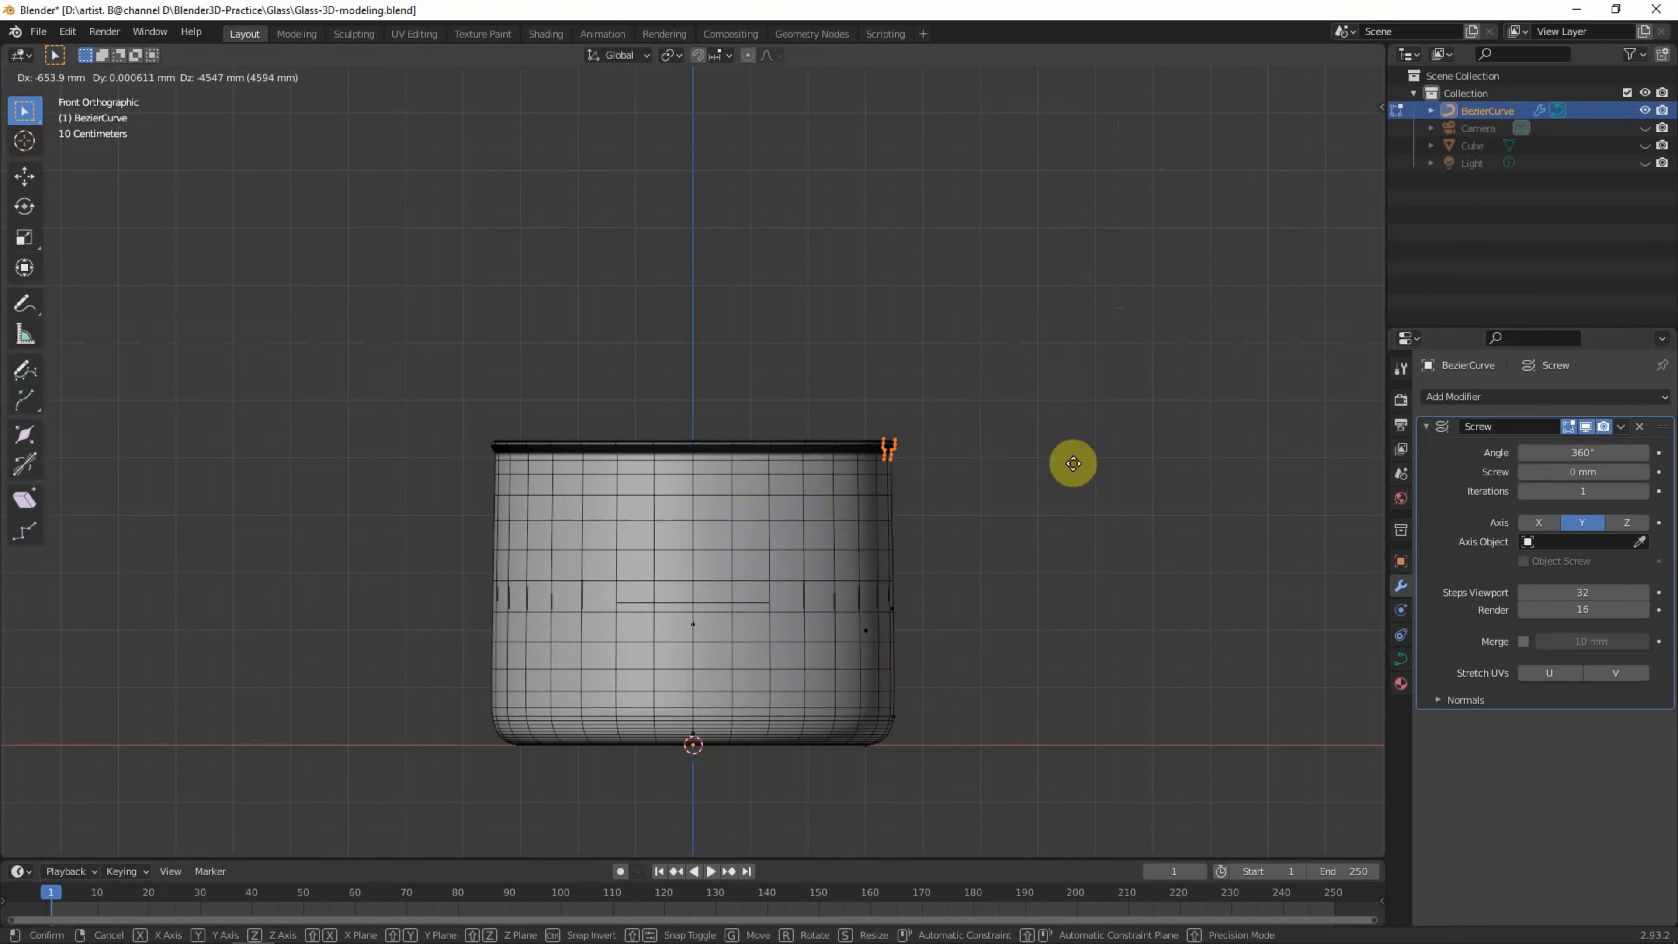
pyautogui.click(1135, 468)
pyautogui.hotkey('ctrl', 'z')
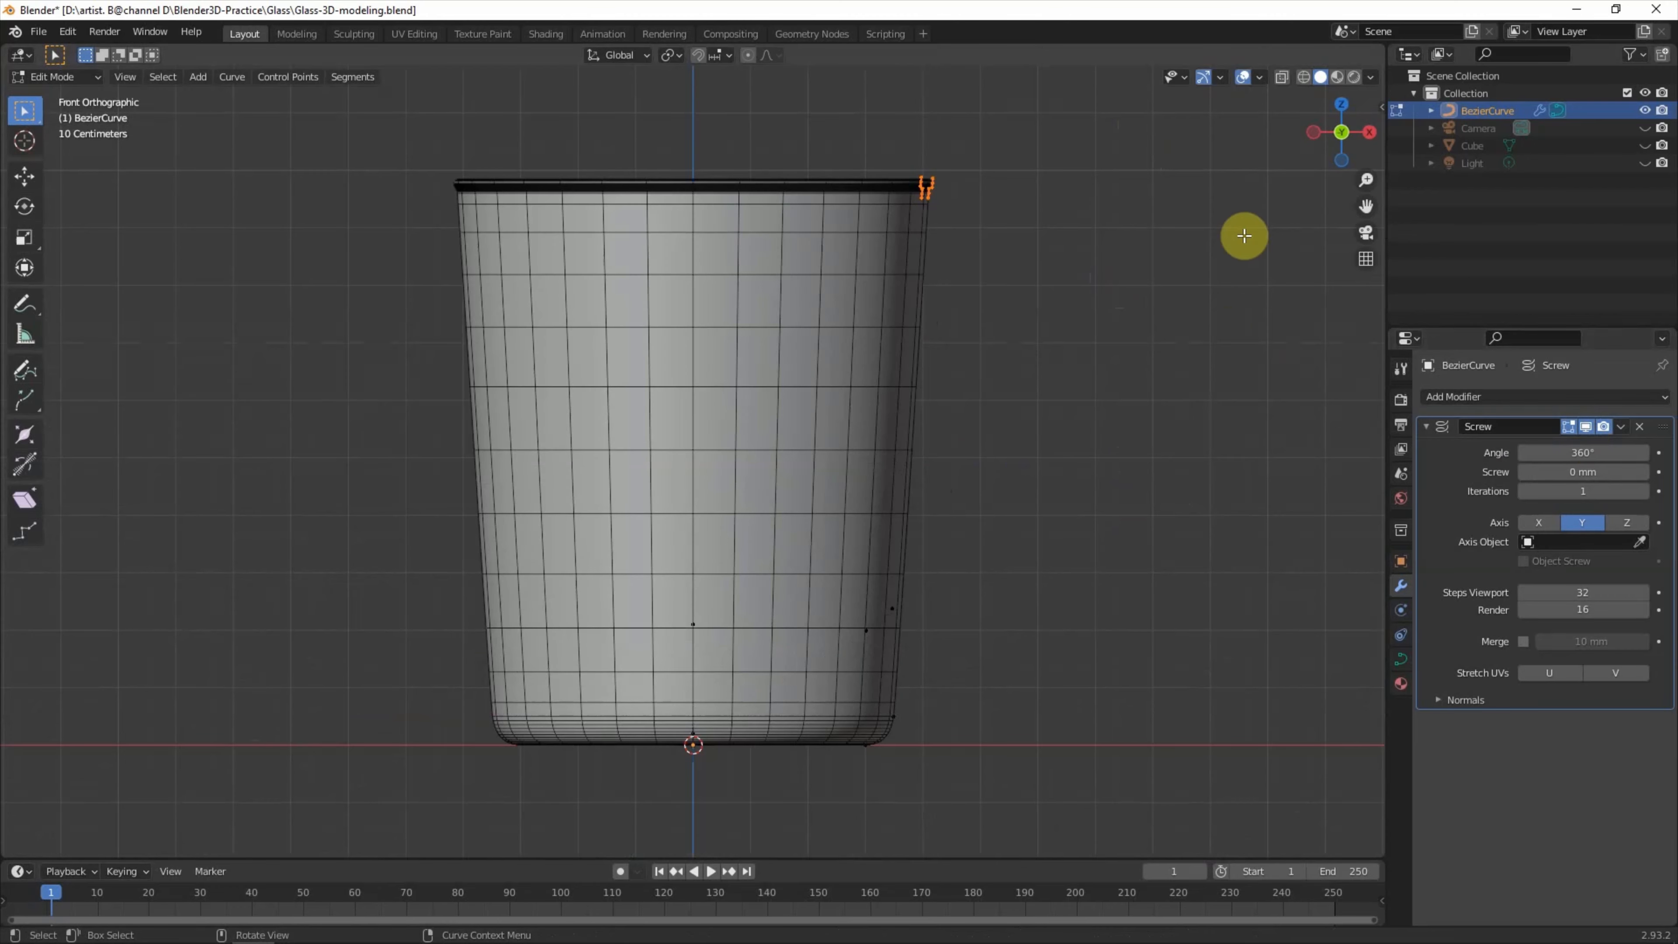
pyautogui.moveTo(1330, 142); pyautogui.dragTo(1153, 232)
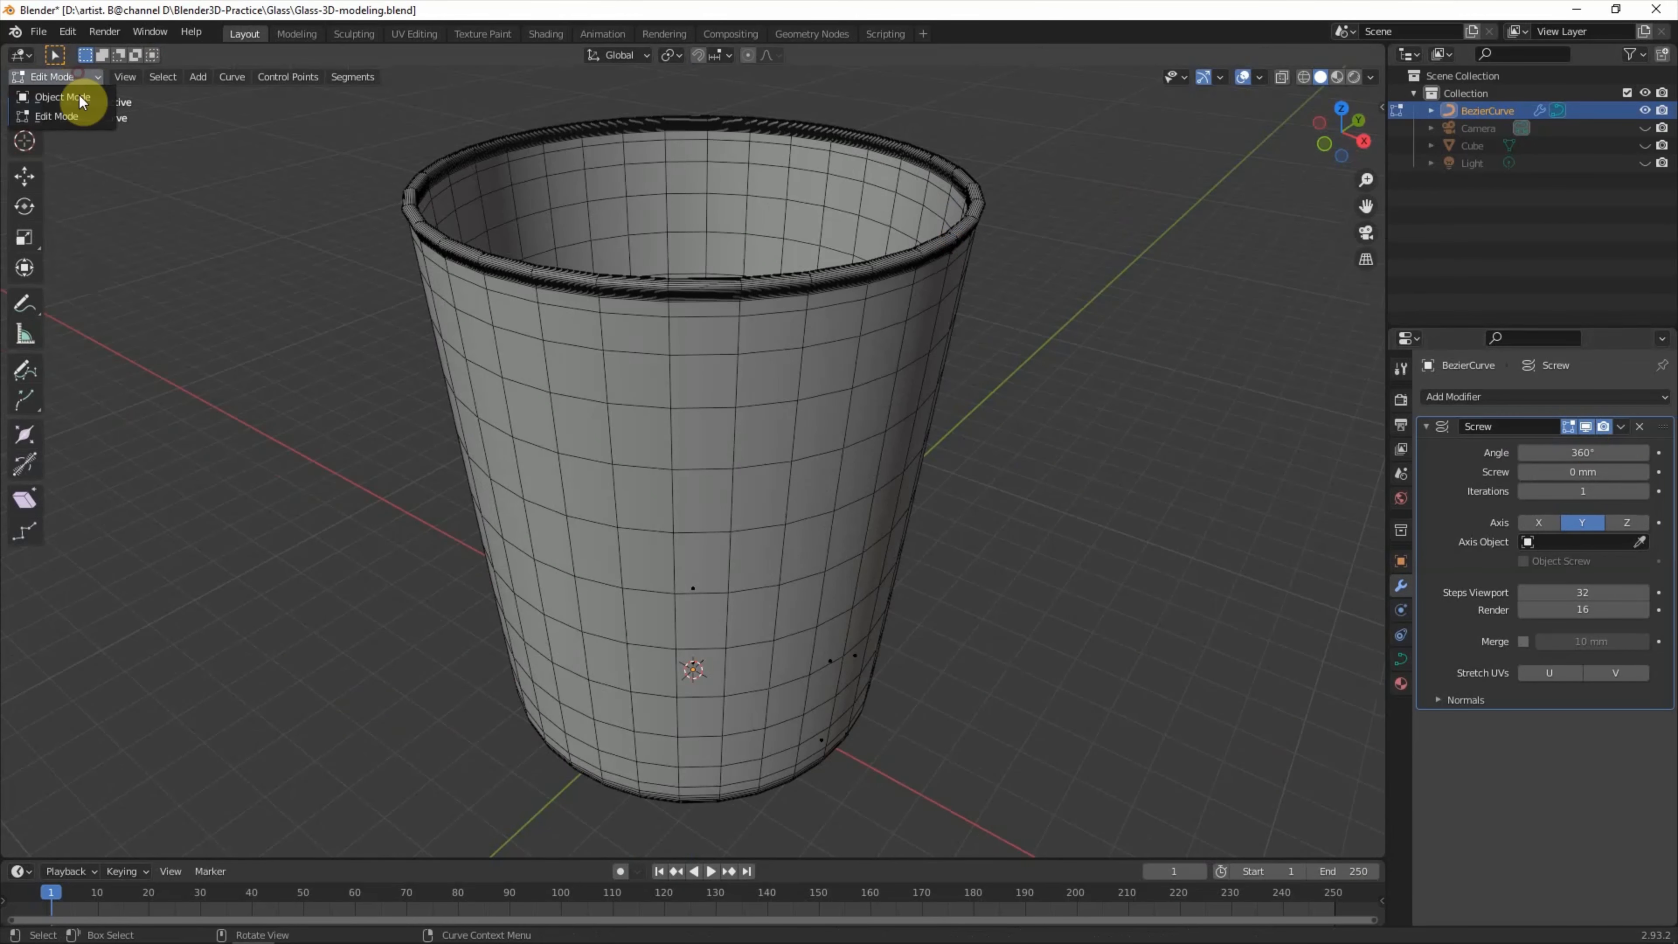
pyautogui.click(63, 97)
# Step: Examine the glass's inner and outer walls in wireframe shading and switch back to solid shading
pyautogui.moveTo(447, 257)
pyautogui.mouseDown(button='middle')
pyautogui.moveTo(336, 254)
pyautogui.moveTo(480, 252)
pyautogui.moveTo(668, 286)
pyautogui.mouseUp(button='middle')
pyautogui.click(1304, 76)
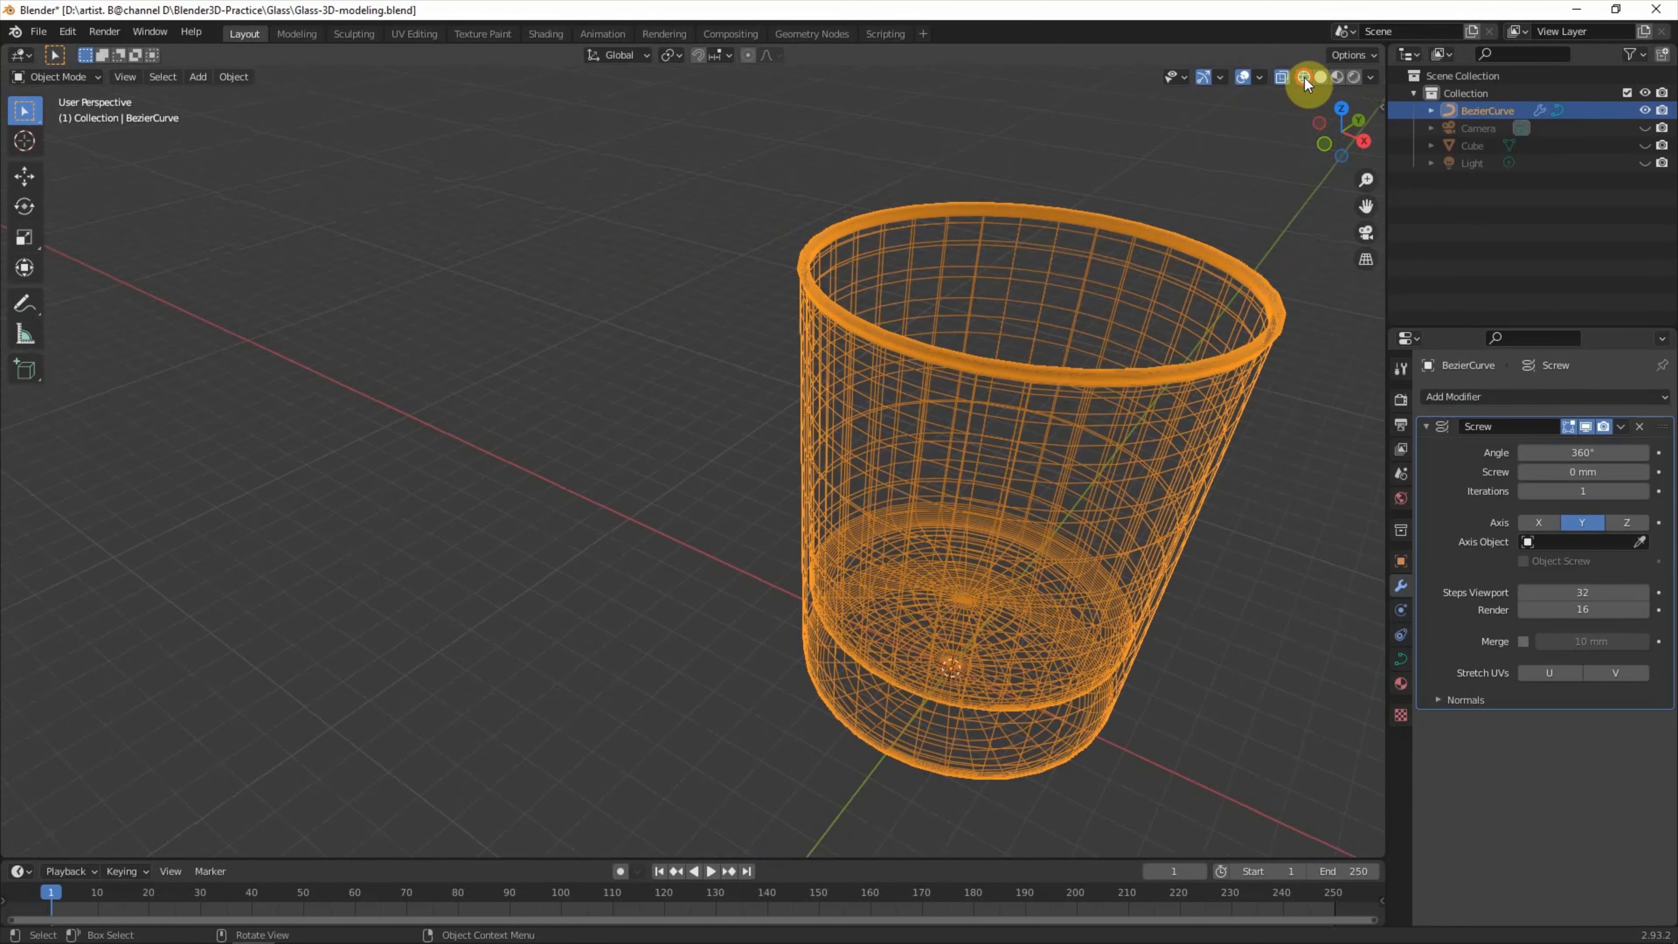
pyautogui.moveTo(1171, 194); pyautogui.dragTo(1129, 175, button='middle')
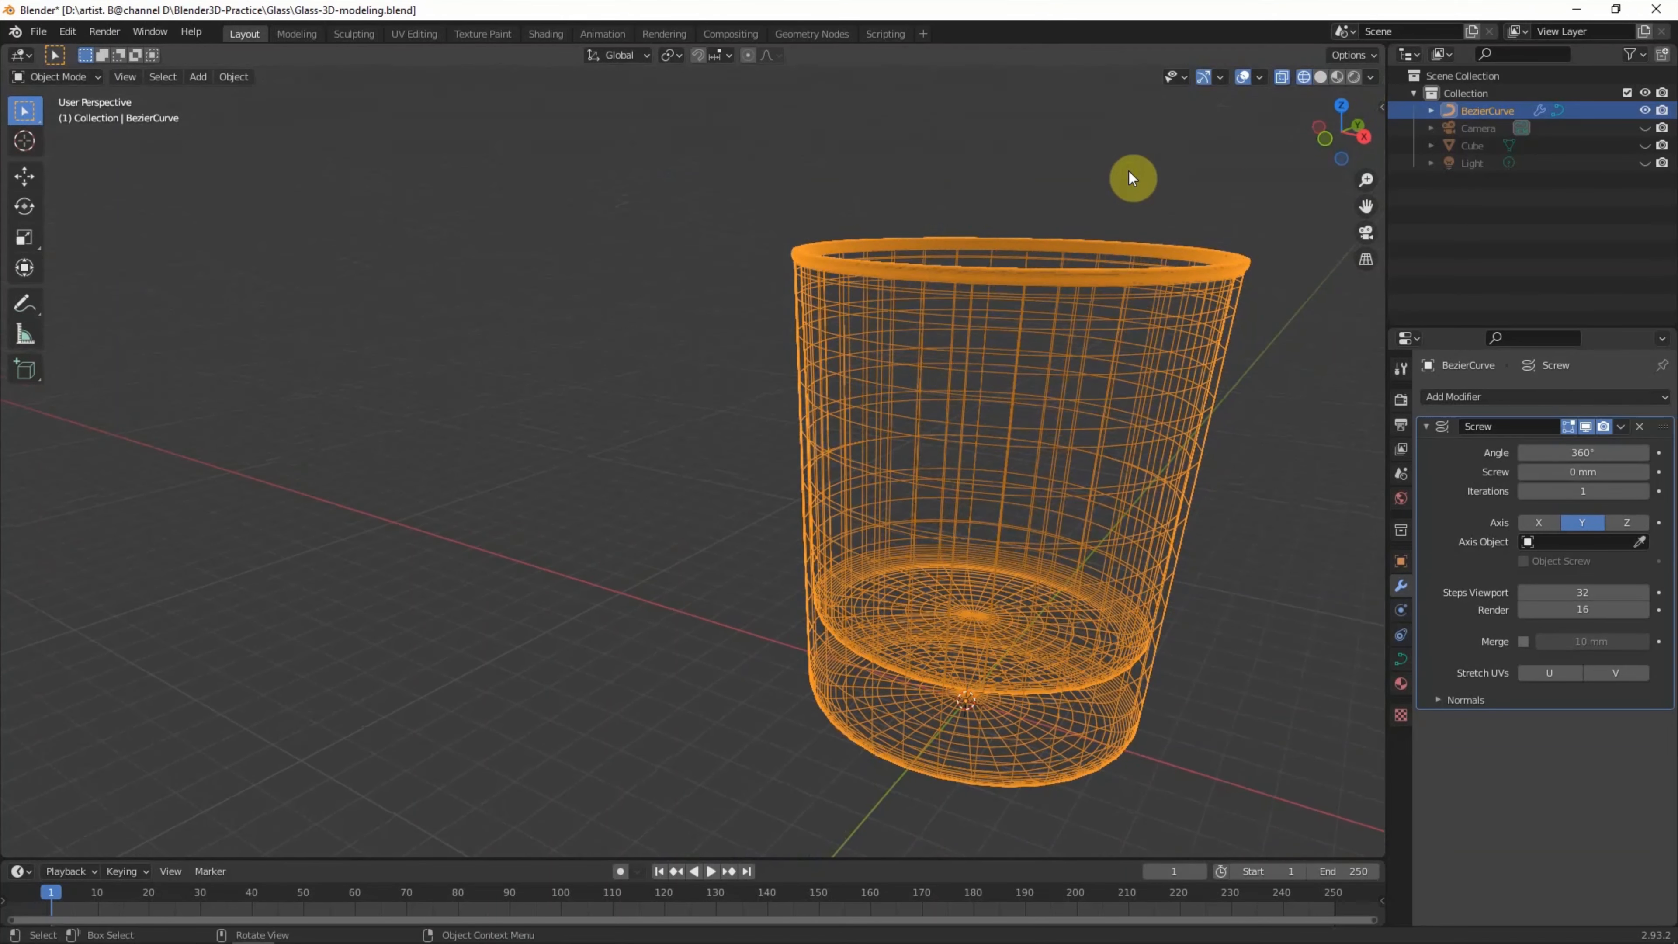
pyautogui.click(1320, 76)
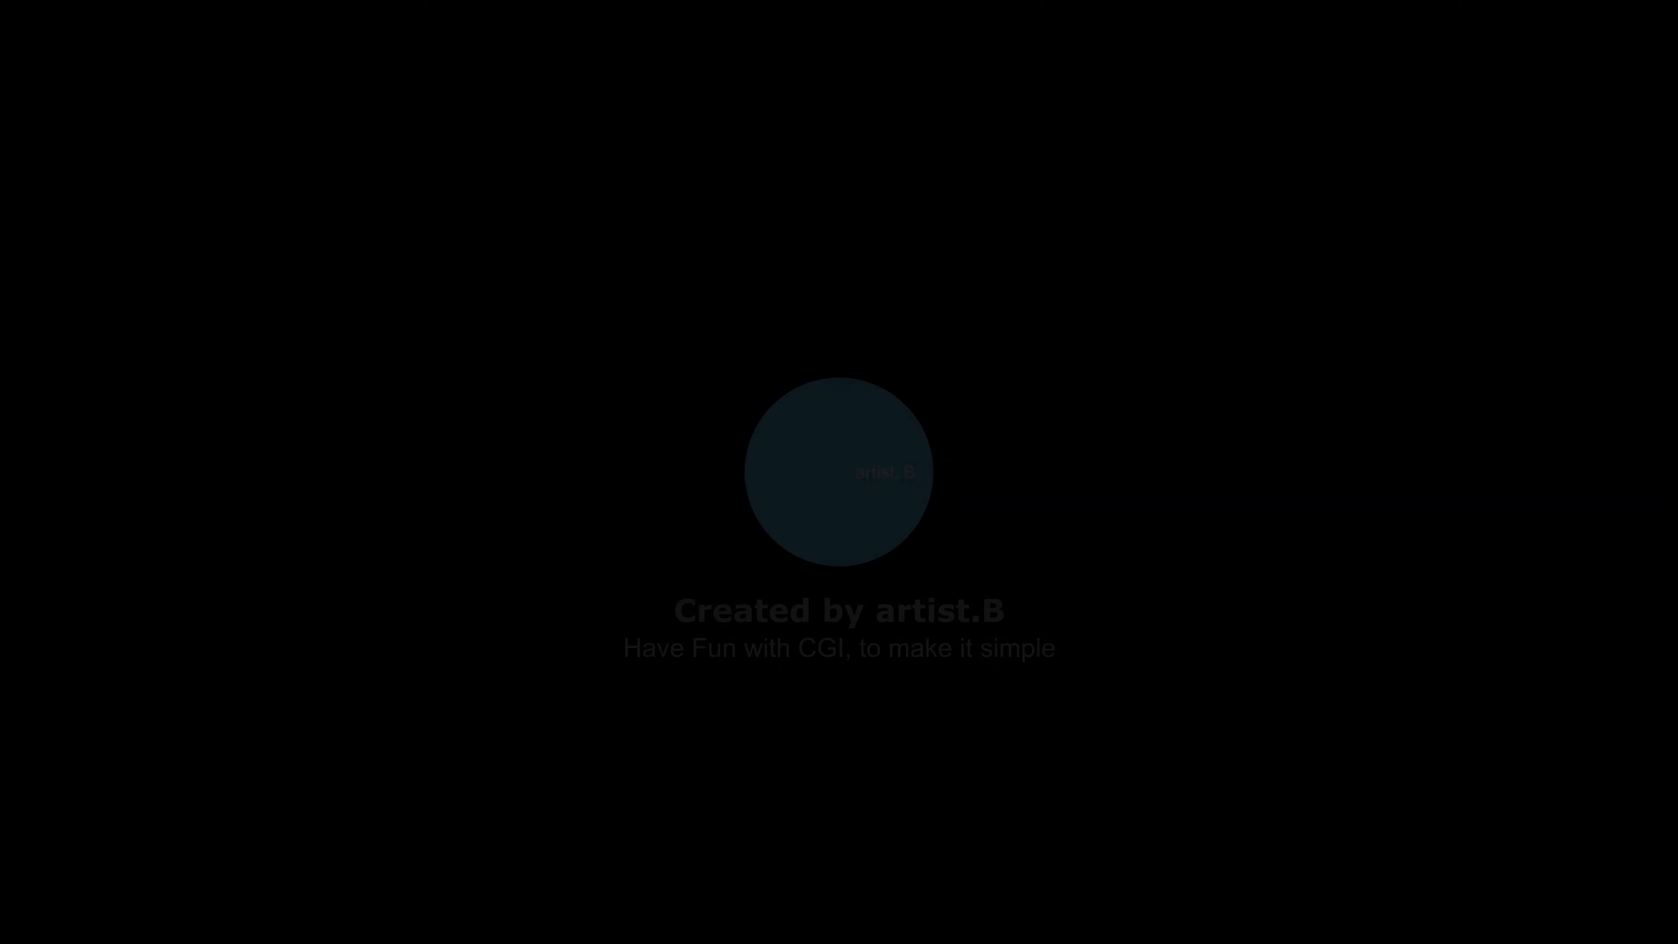